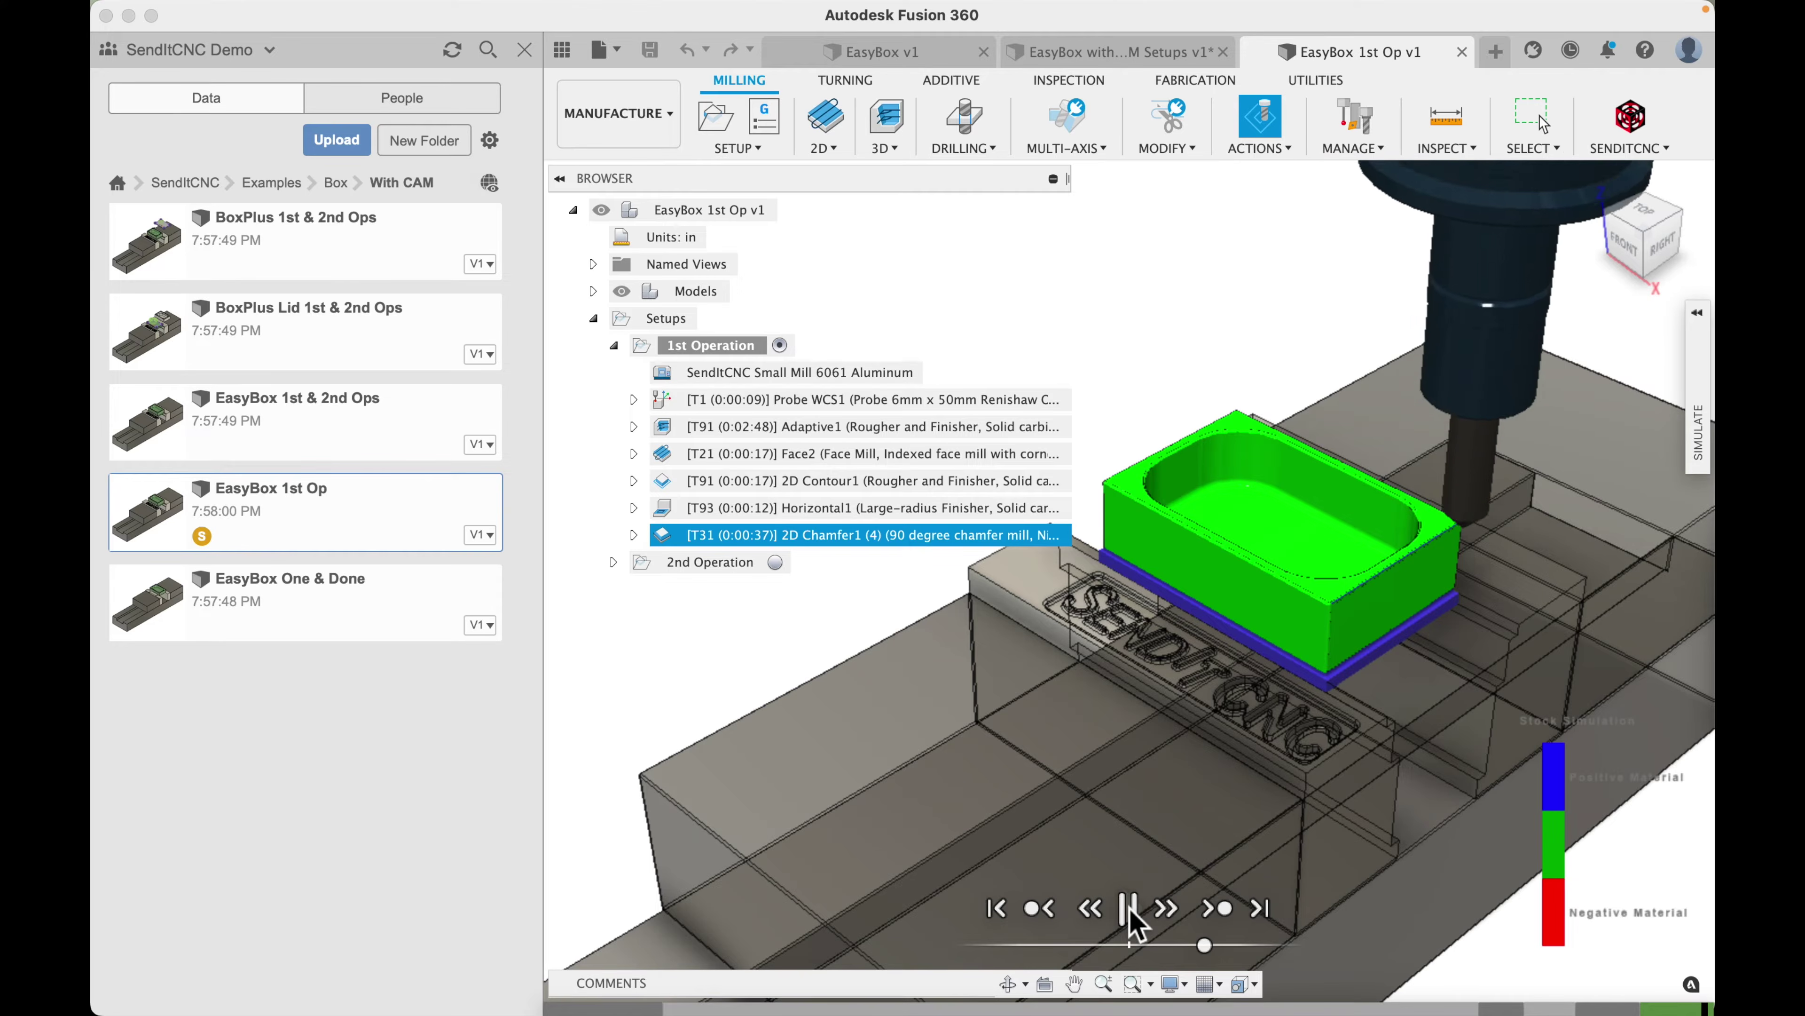
click(1129, 907)
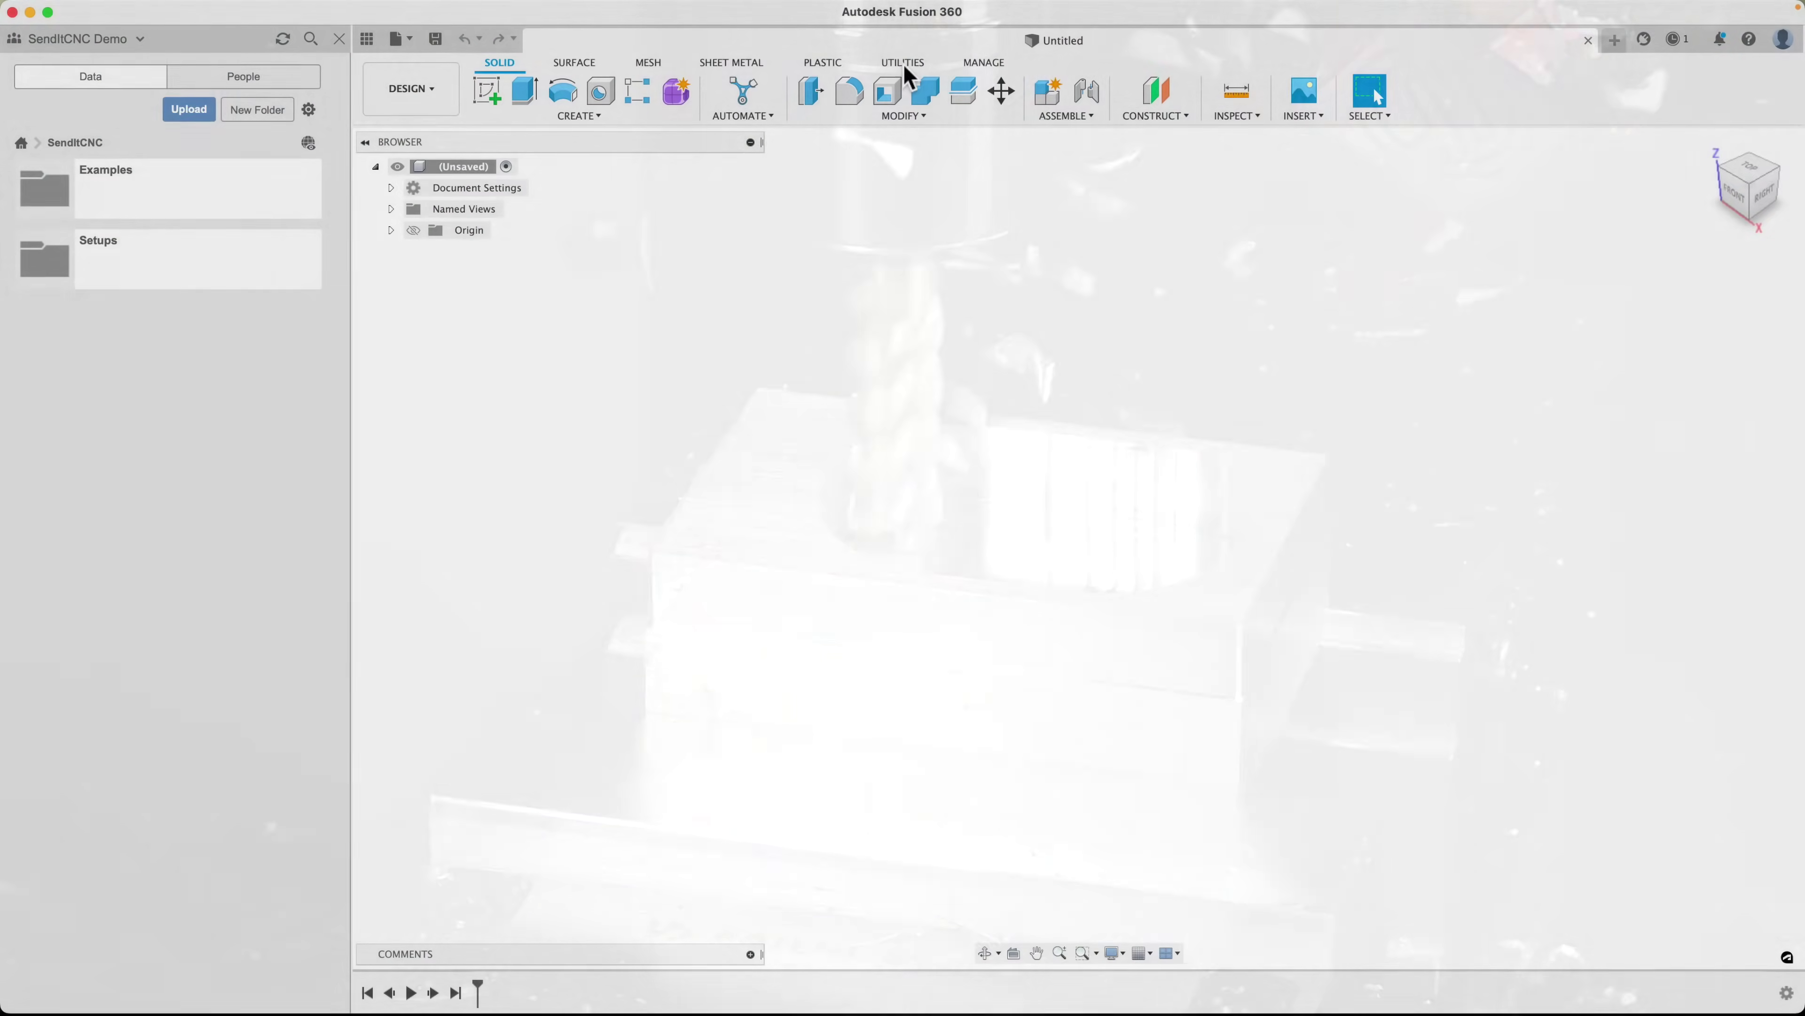
Download the free SendItCNC add-in for Mac OS from the Fusion 360 App Store
click(903, 64)
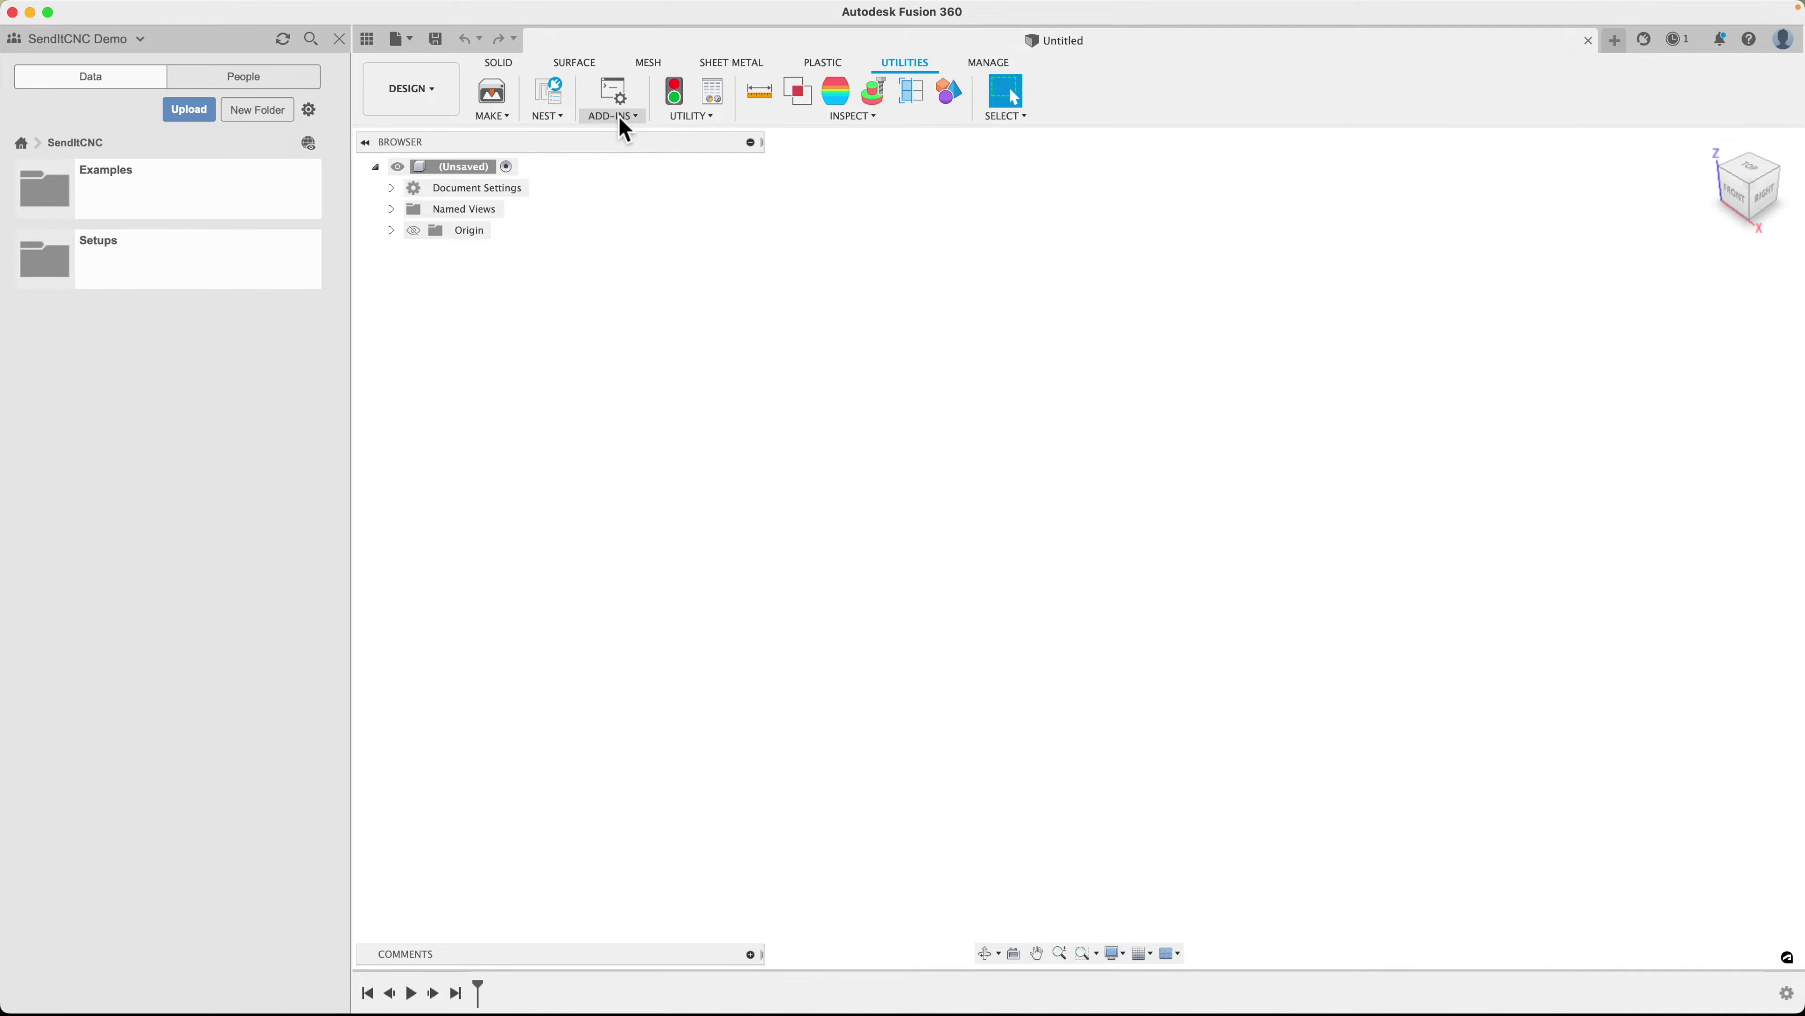
click(620, 118)
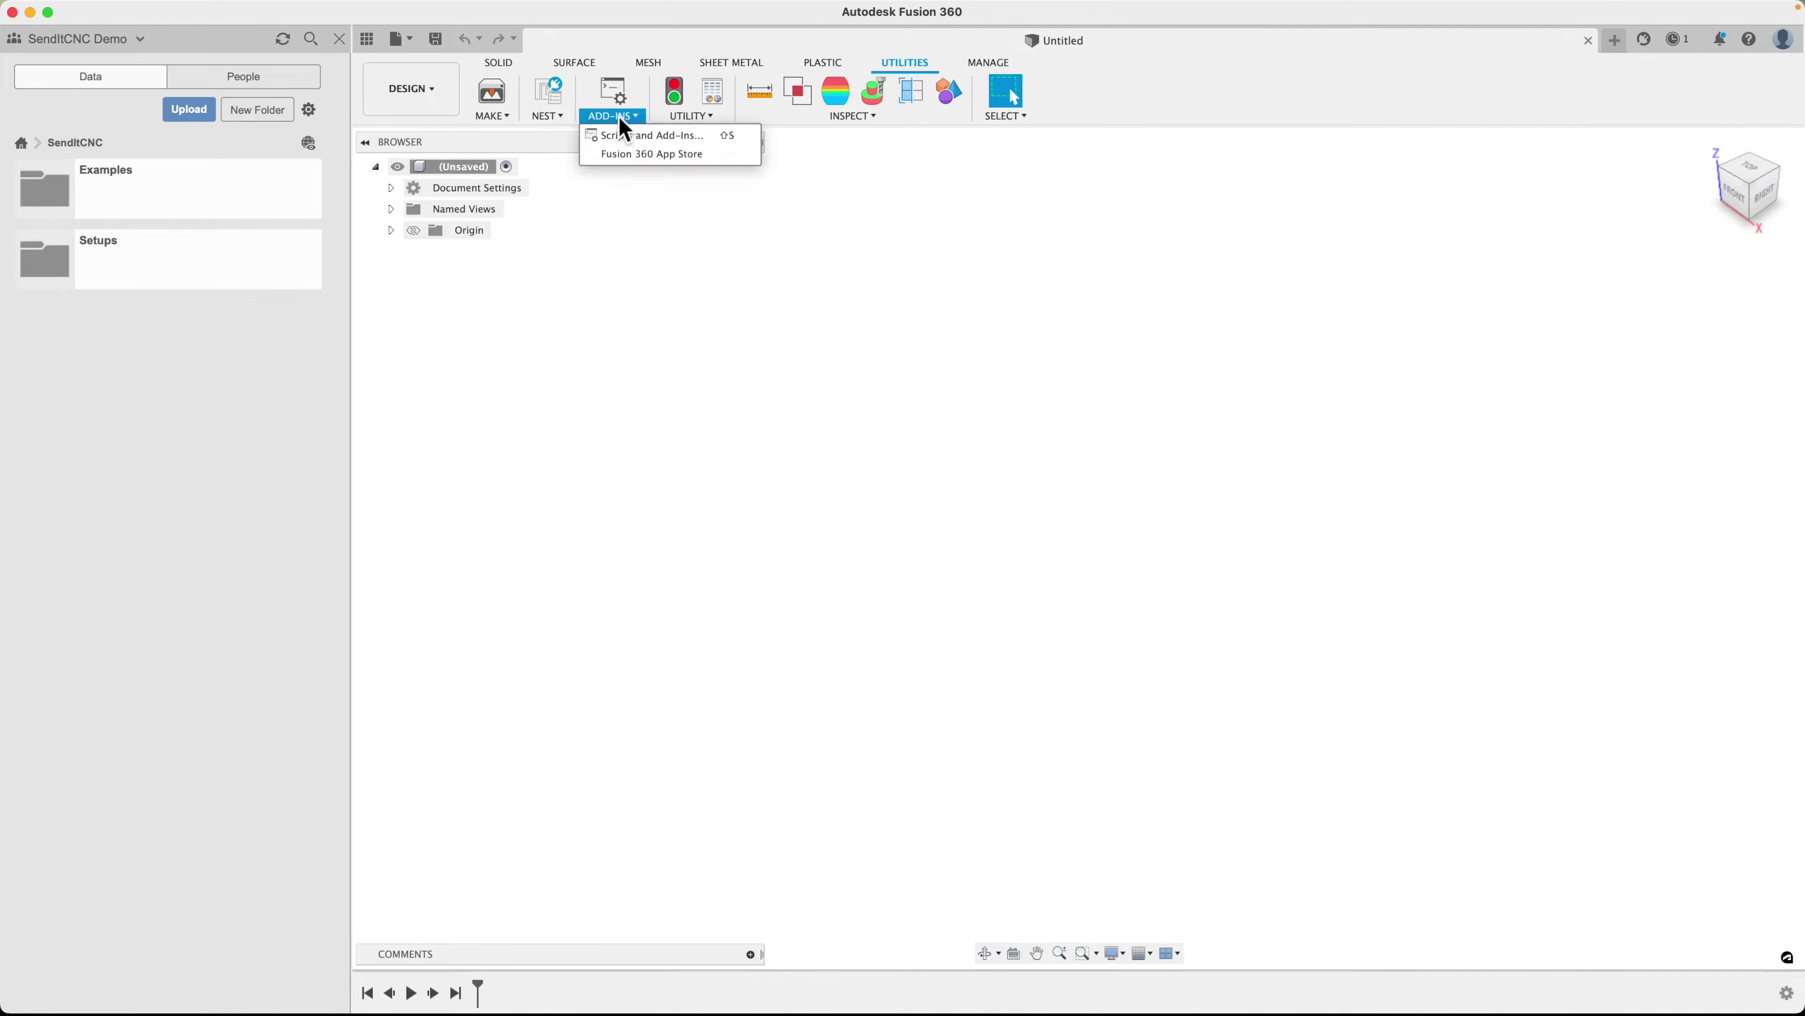
click(719, 155)
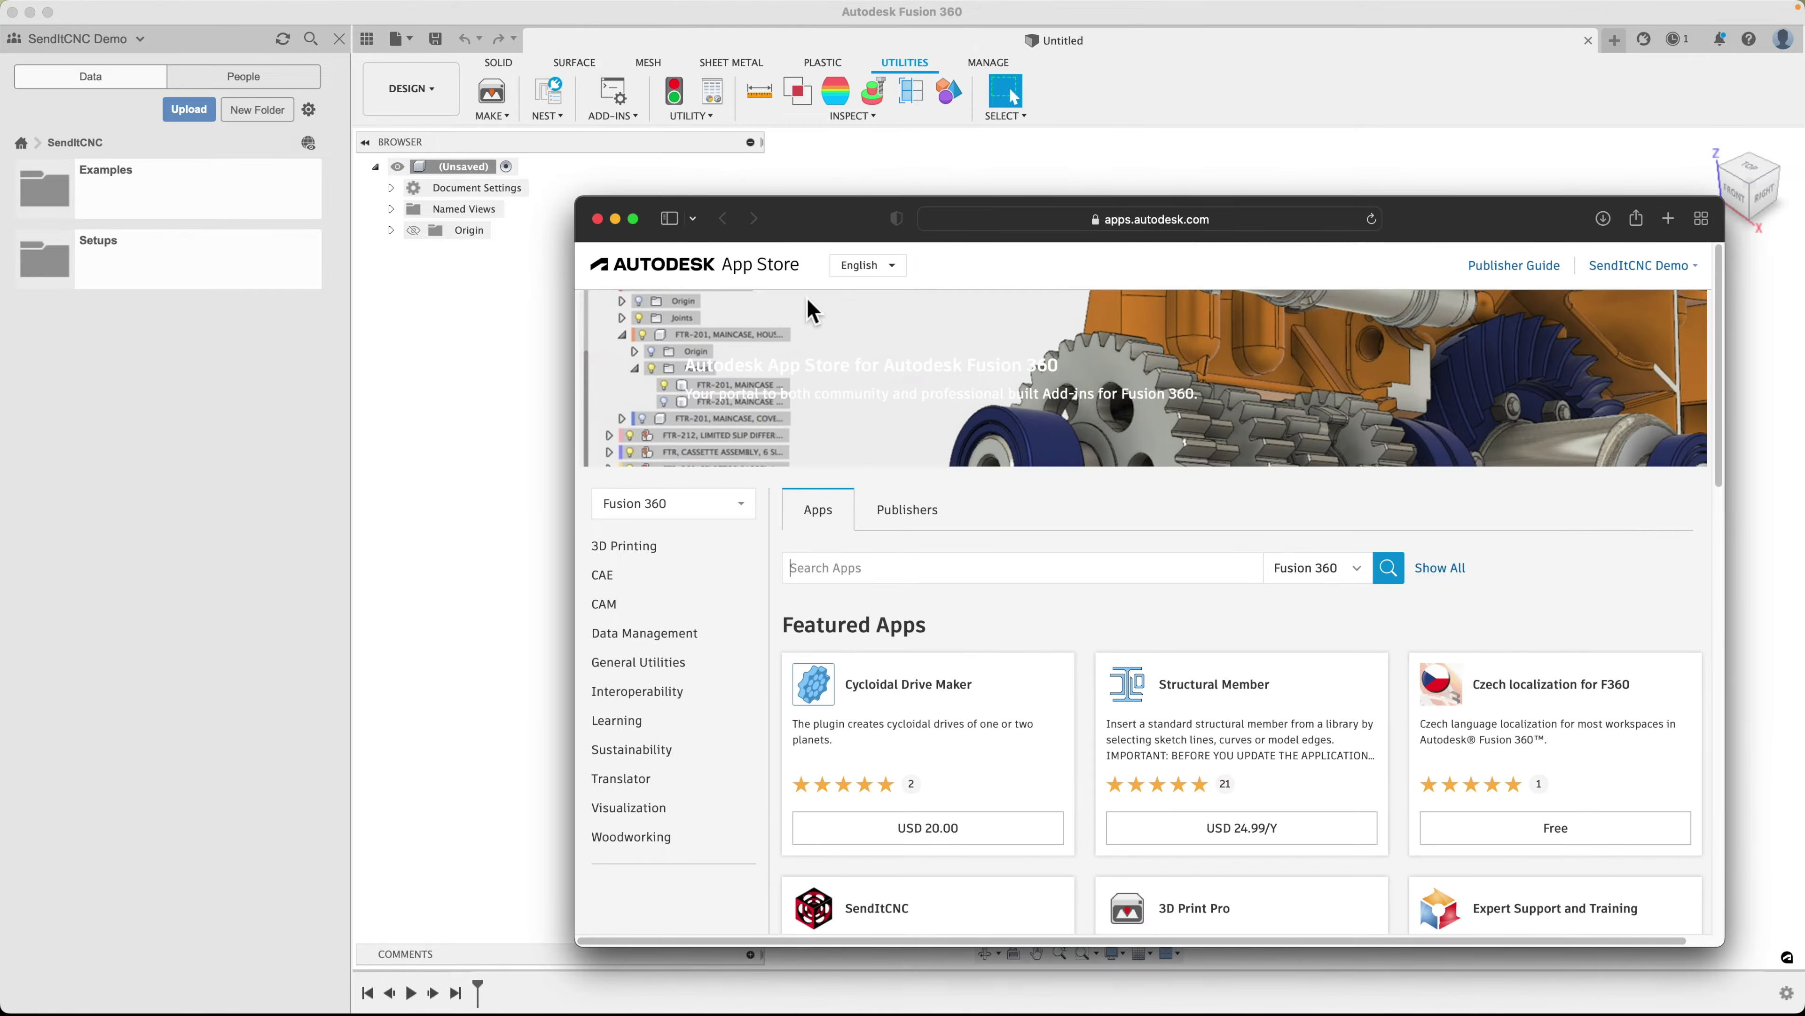
scroll(963, 444, down, 4)
click(990, 741)
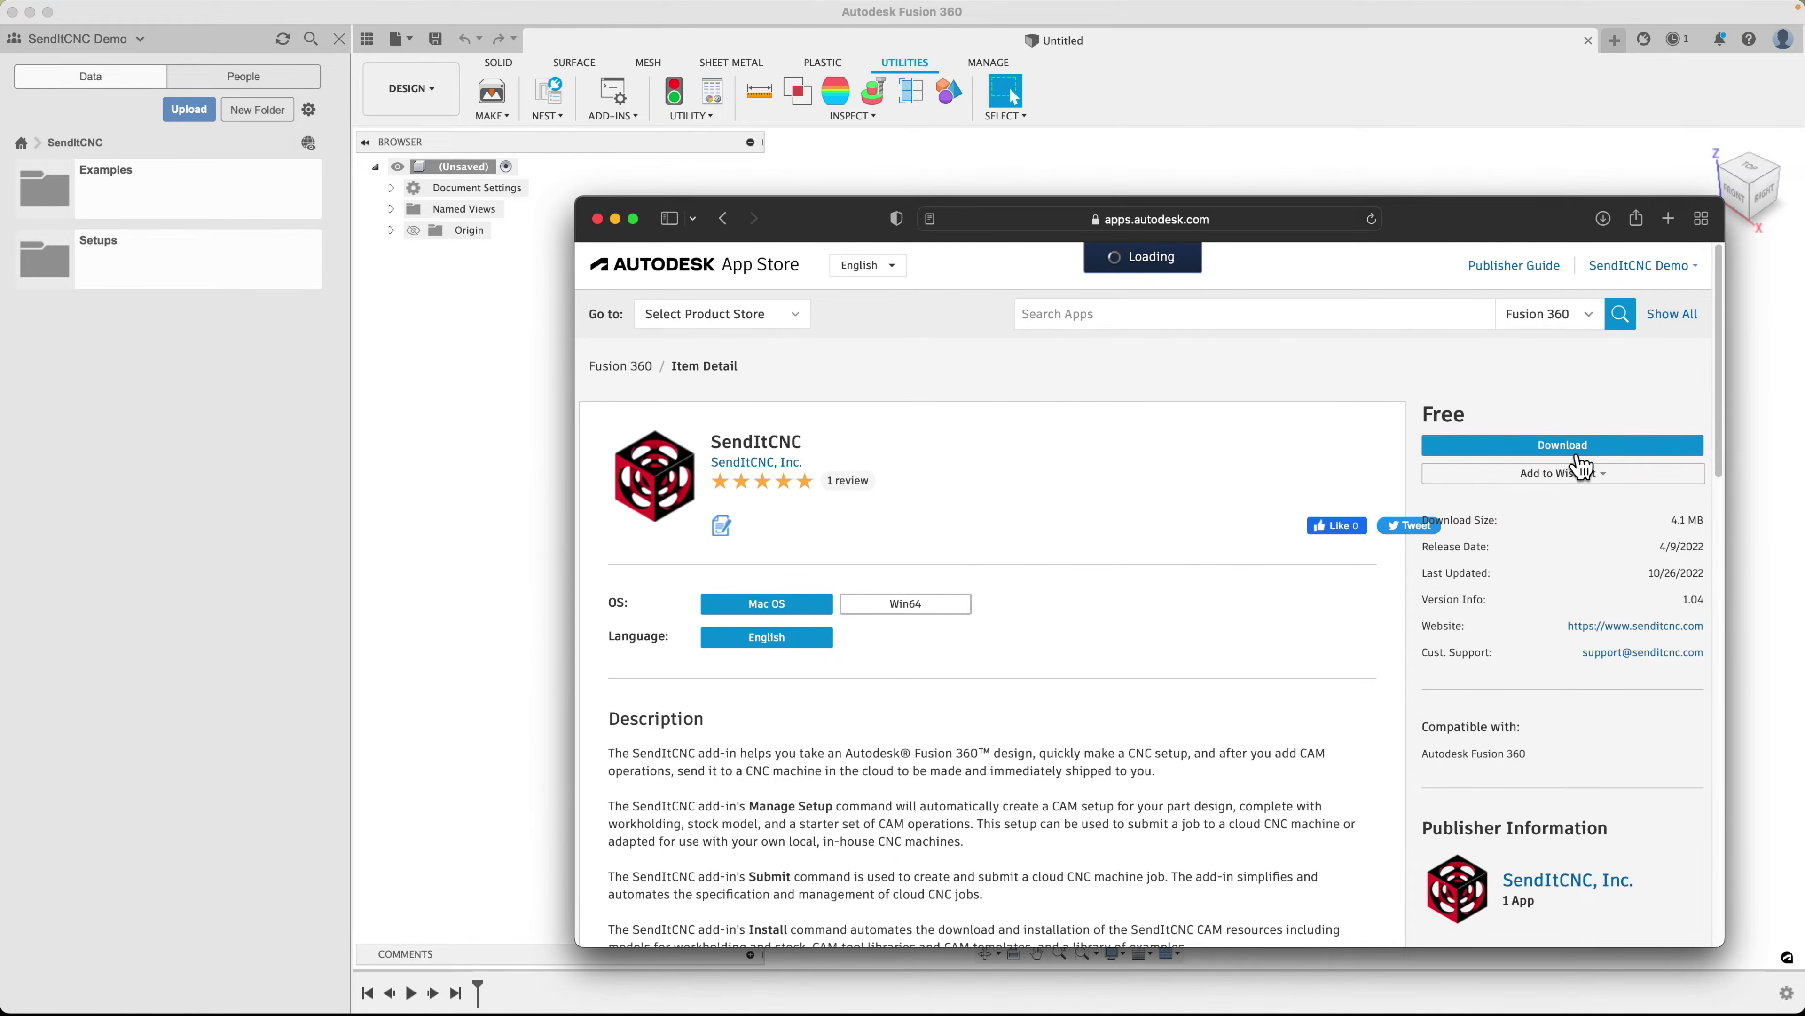
click(1562, 445)
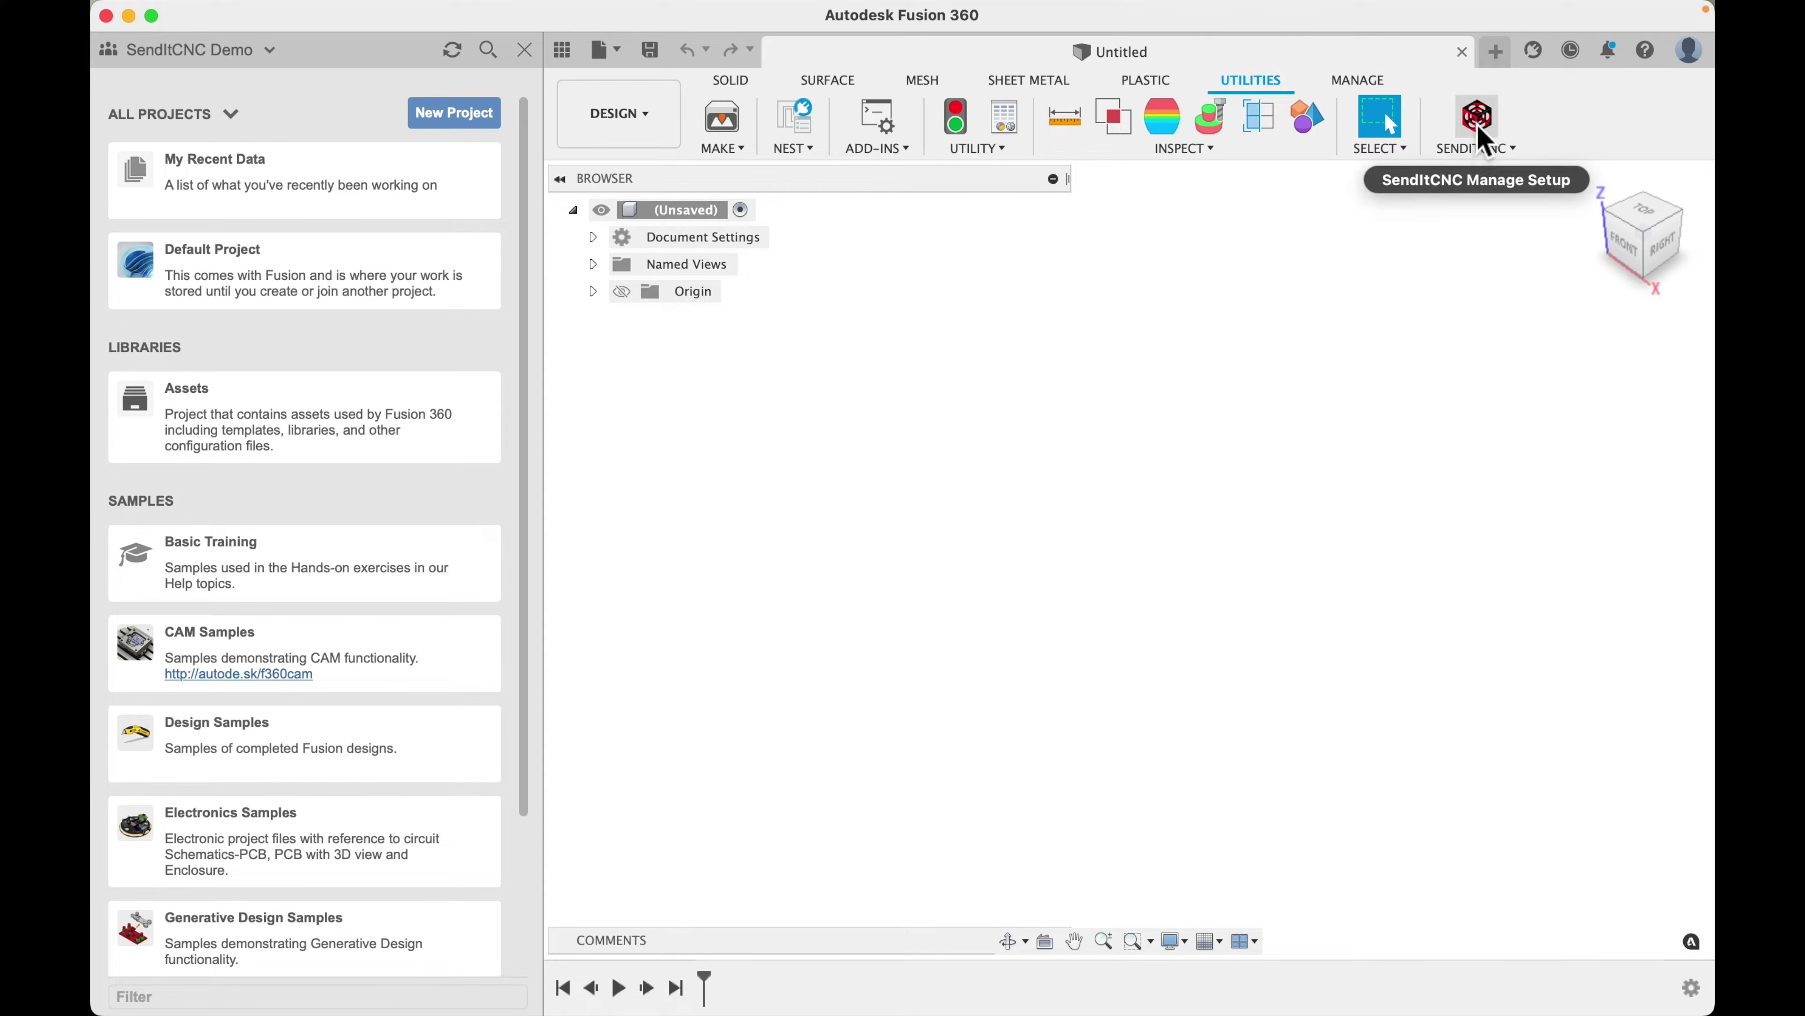
Install the SendItCNC models, CAM assets and CAM defaults through the SendItCNC add-in
click(1477, 120)
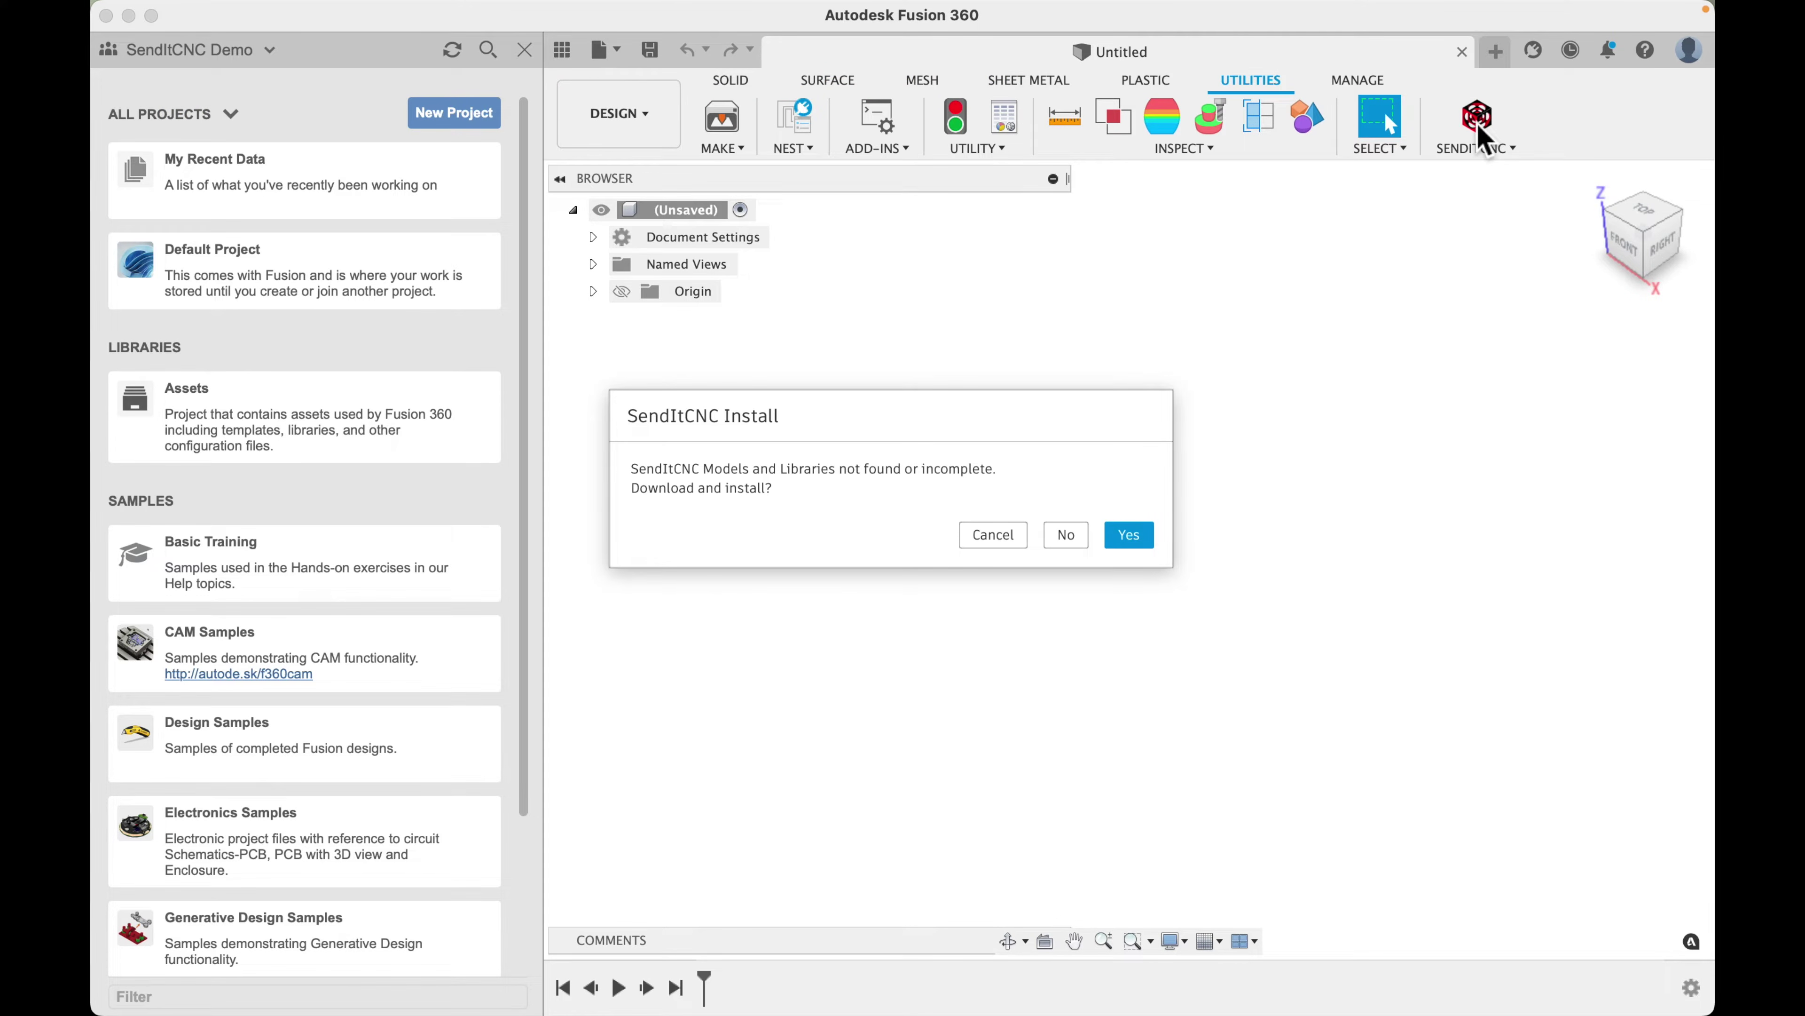
click(1150, 534)
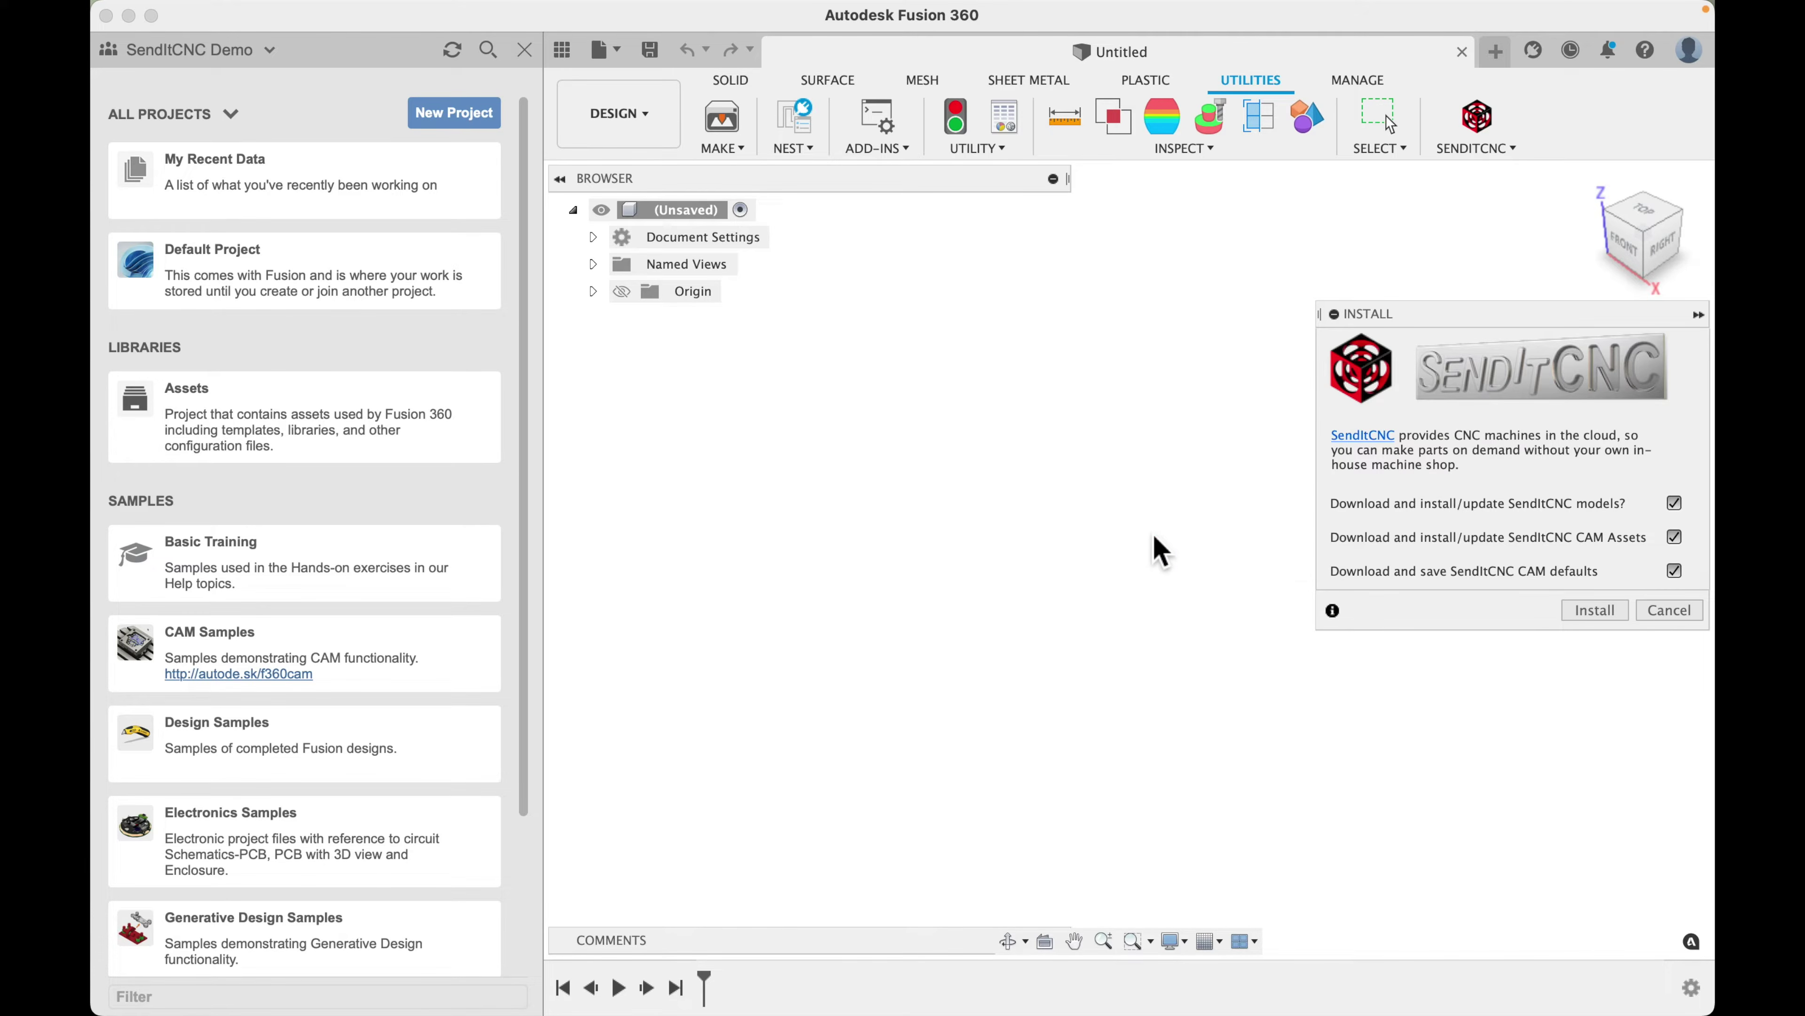
click(1602, 618)
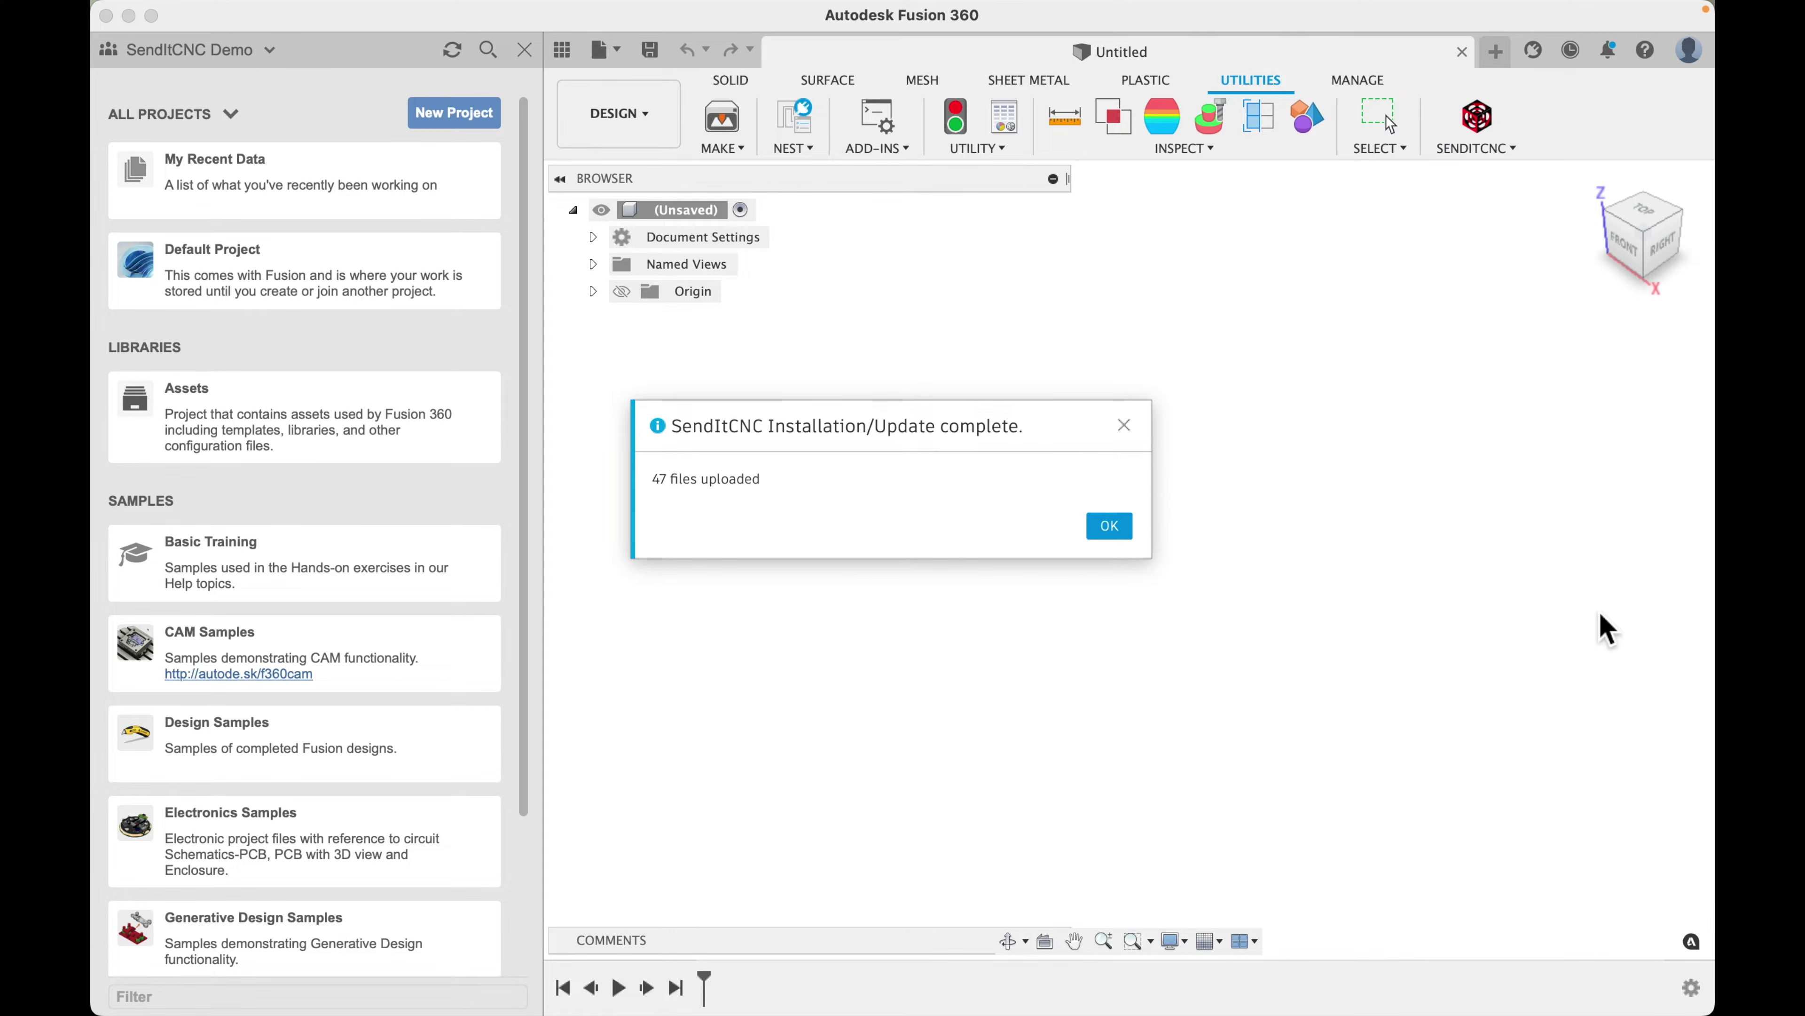
click(1109, 526)
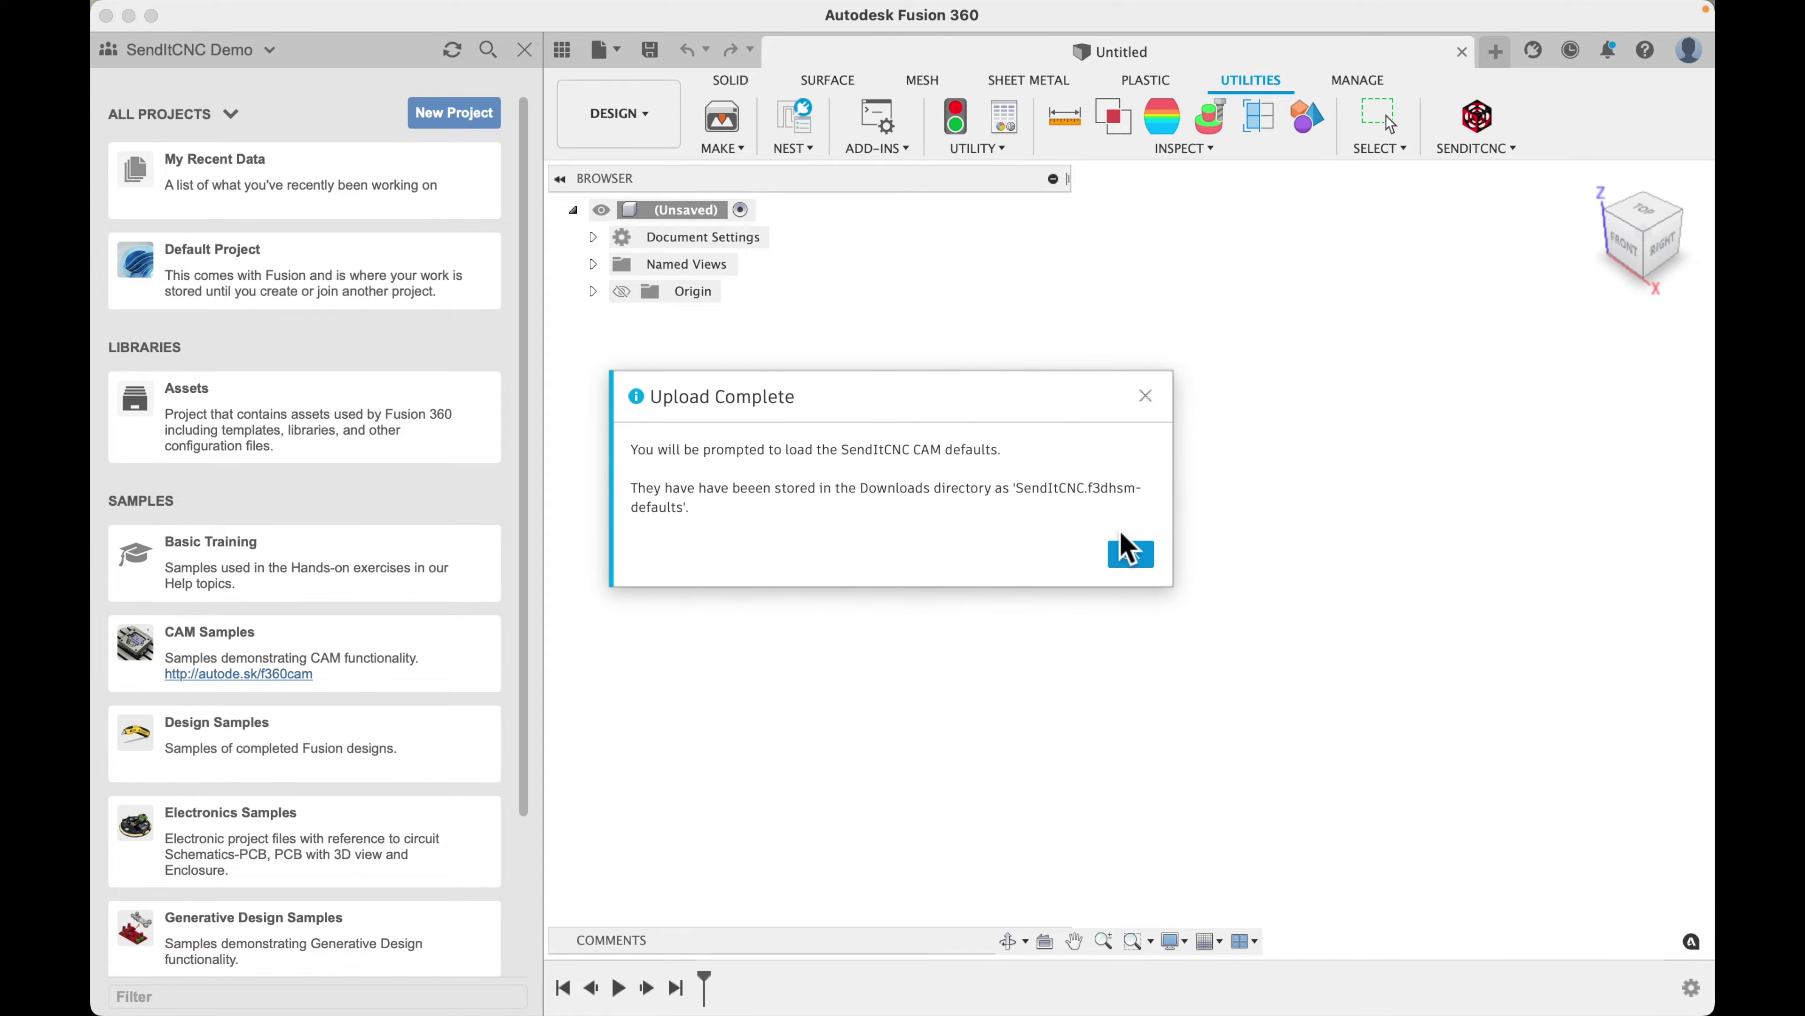
Load the CAM defaults from the SendItCNC.f3dhsm-defaults file in the Downloads folder
click(1136, 563)
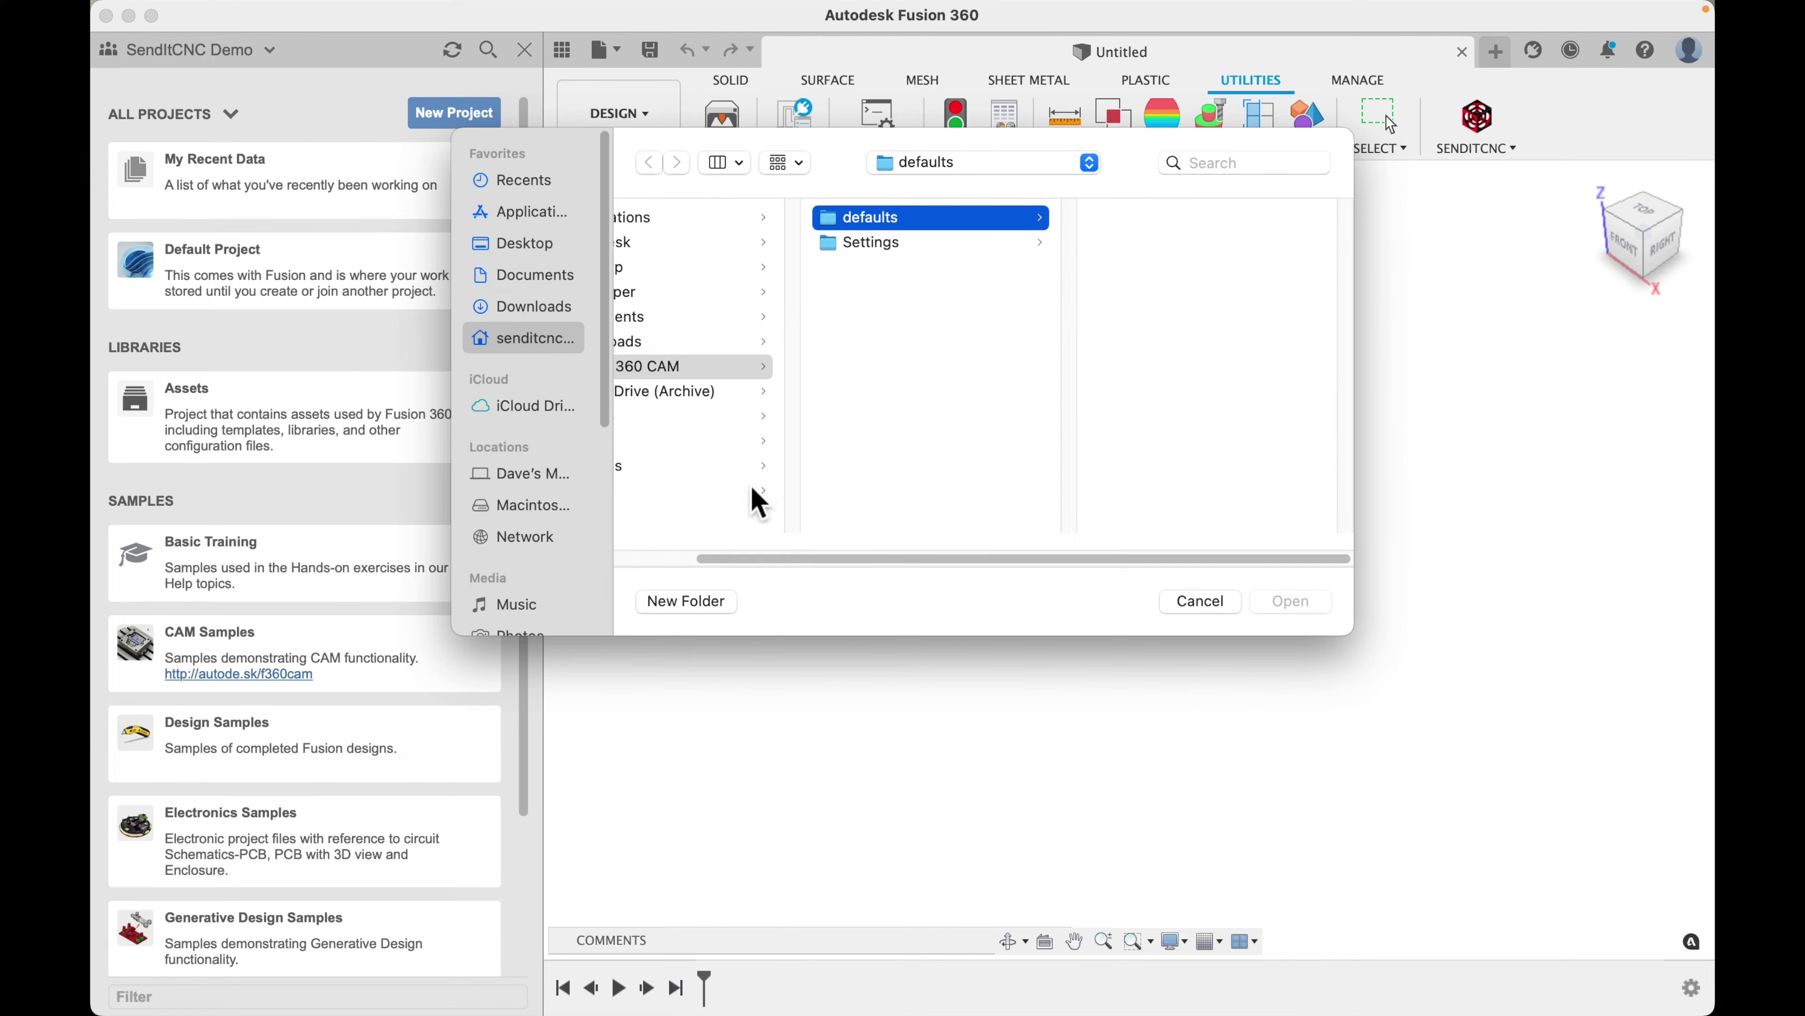
click(553, 307)
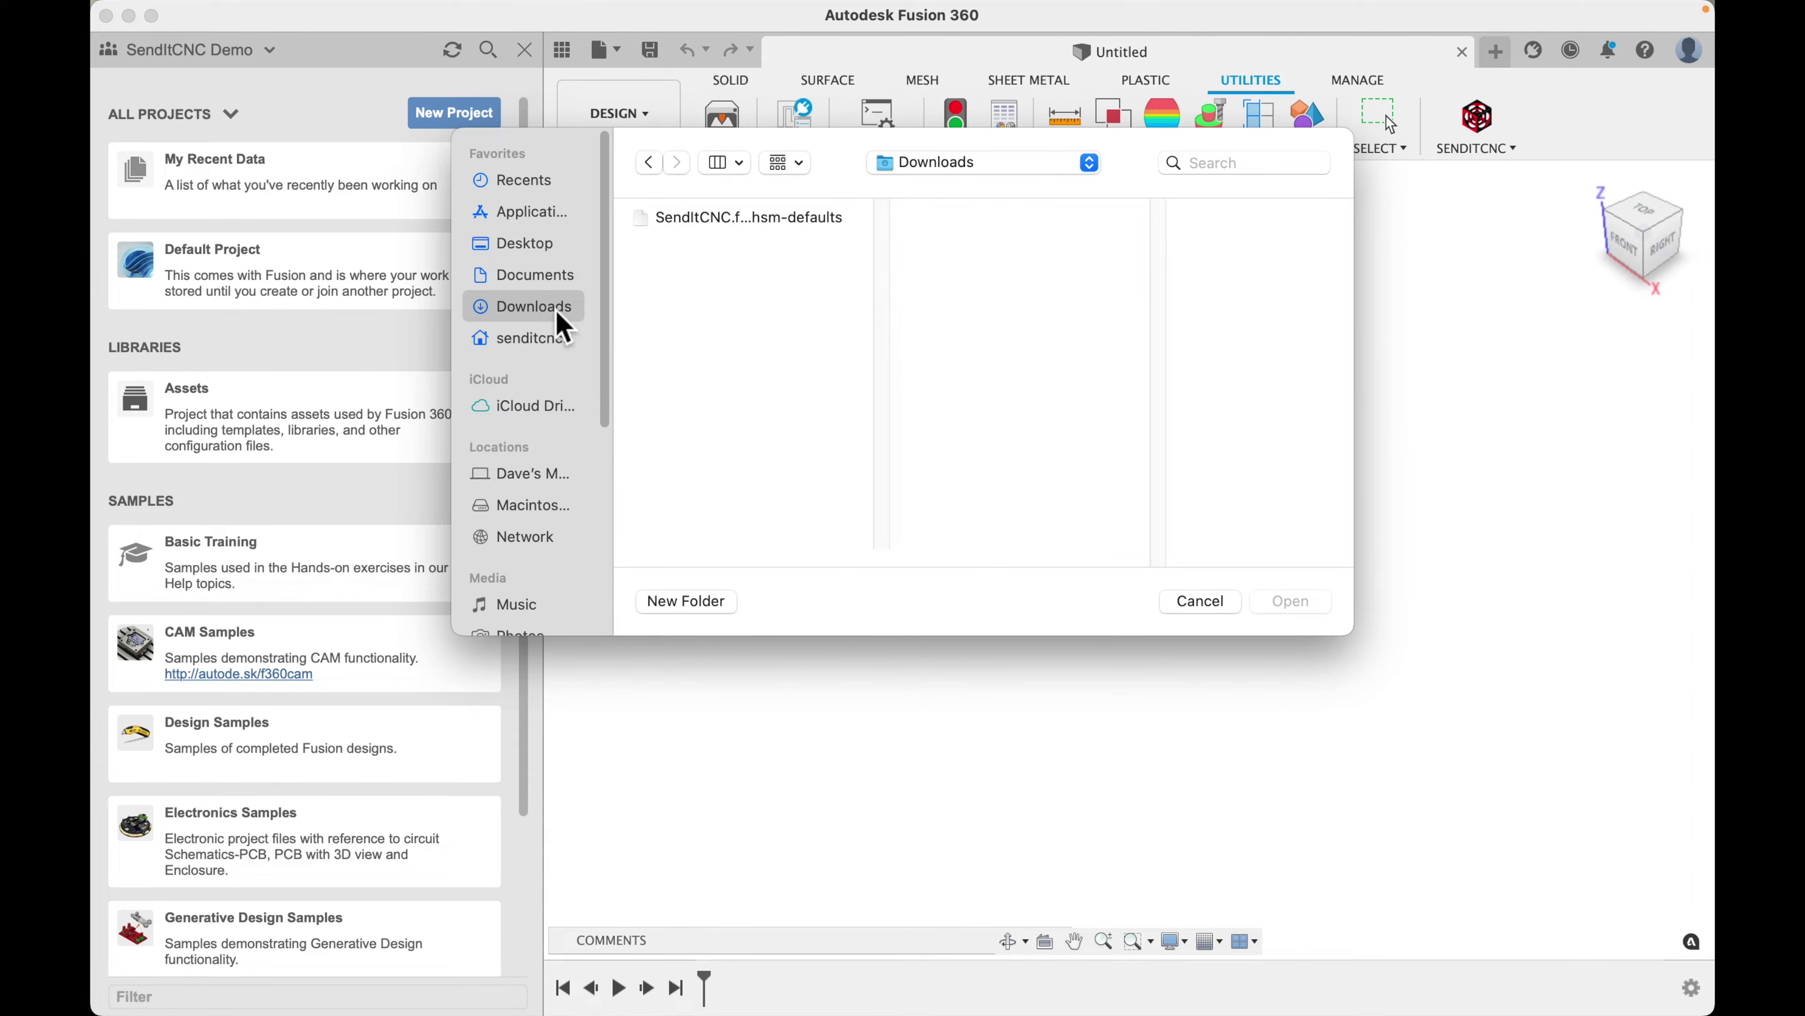
click(766, 219)
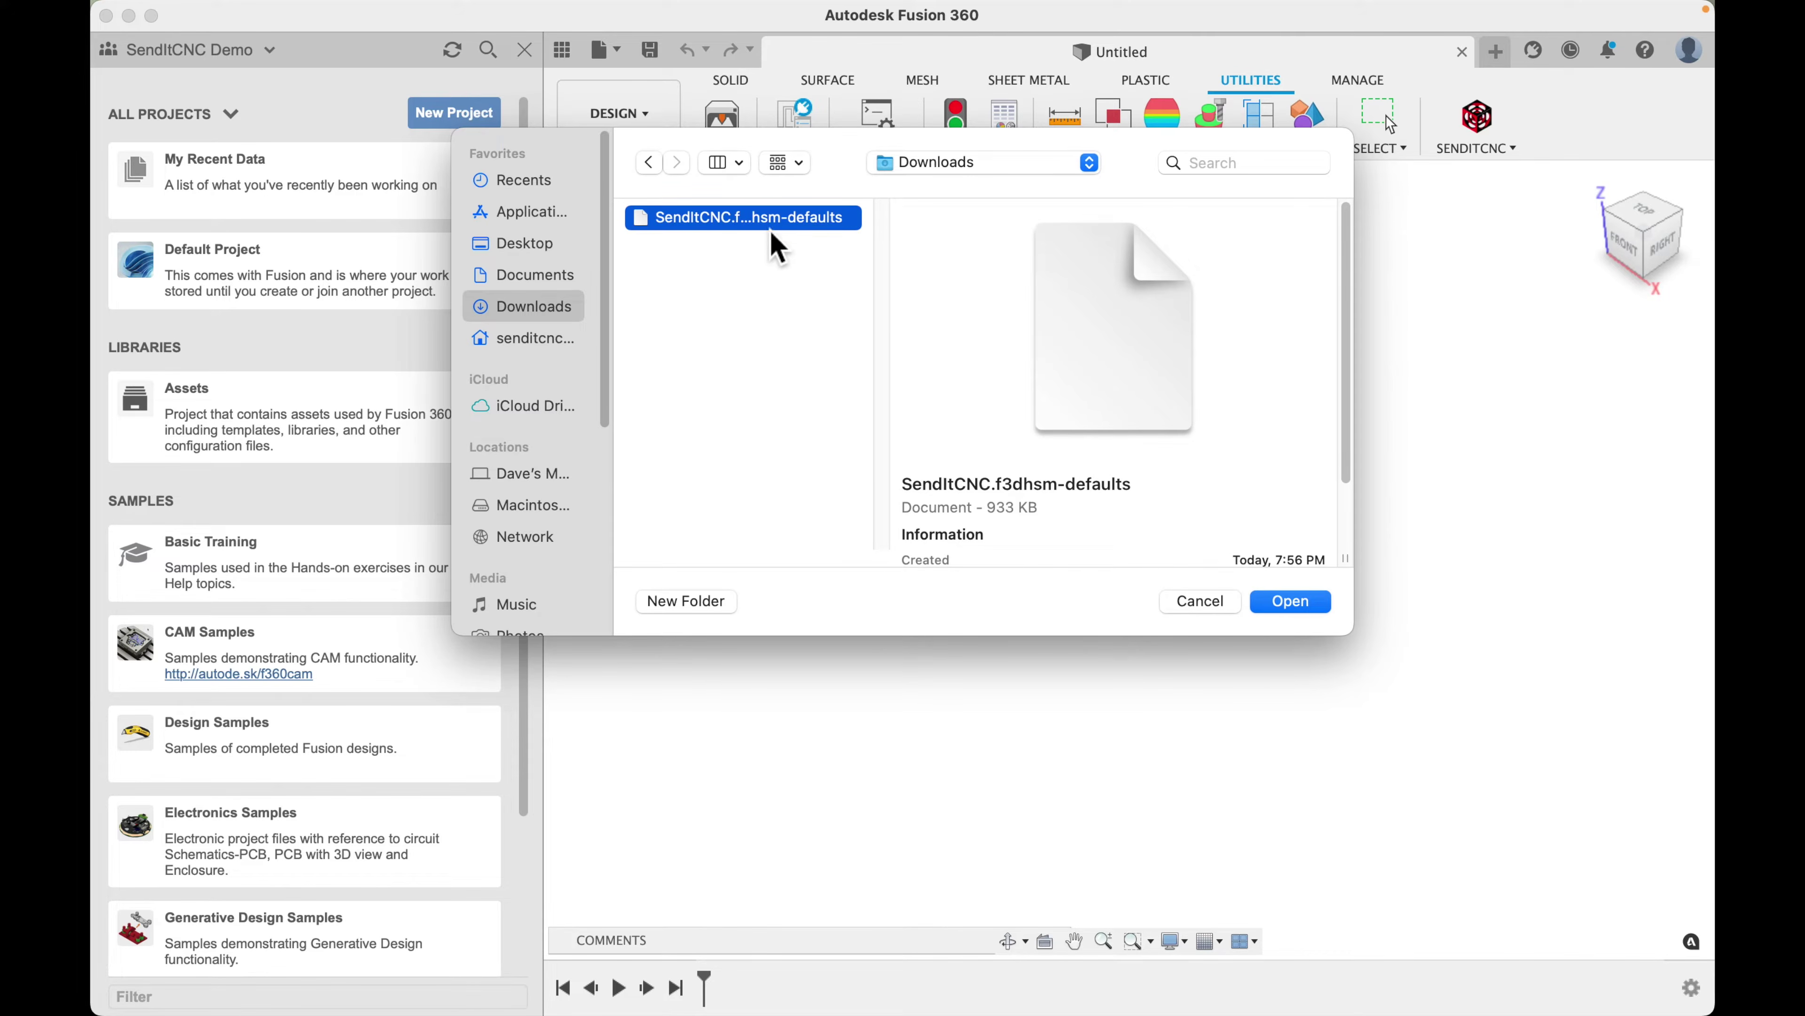
click(1317, 608)
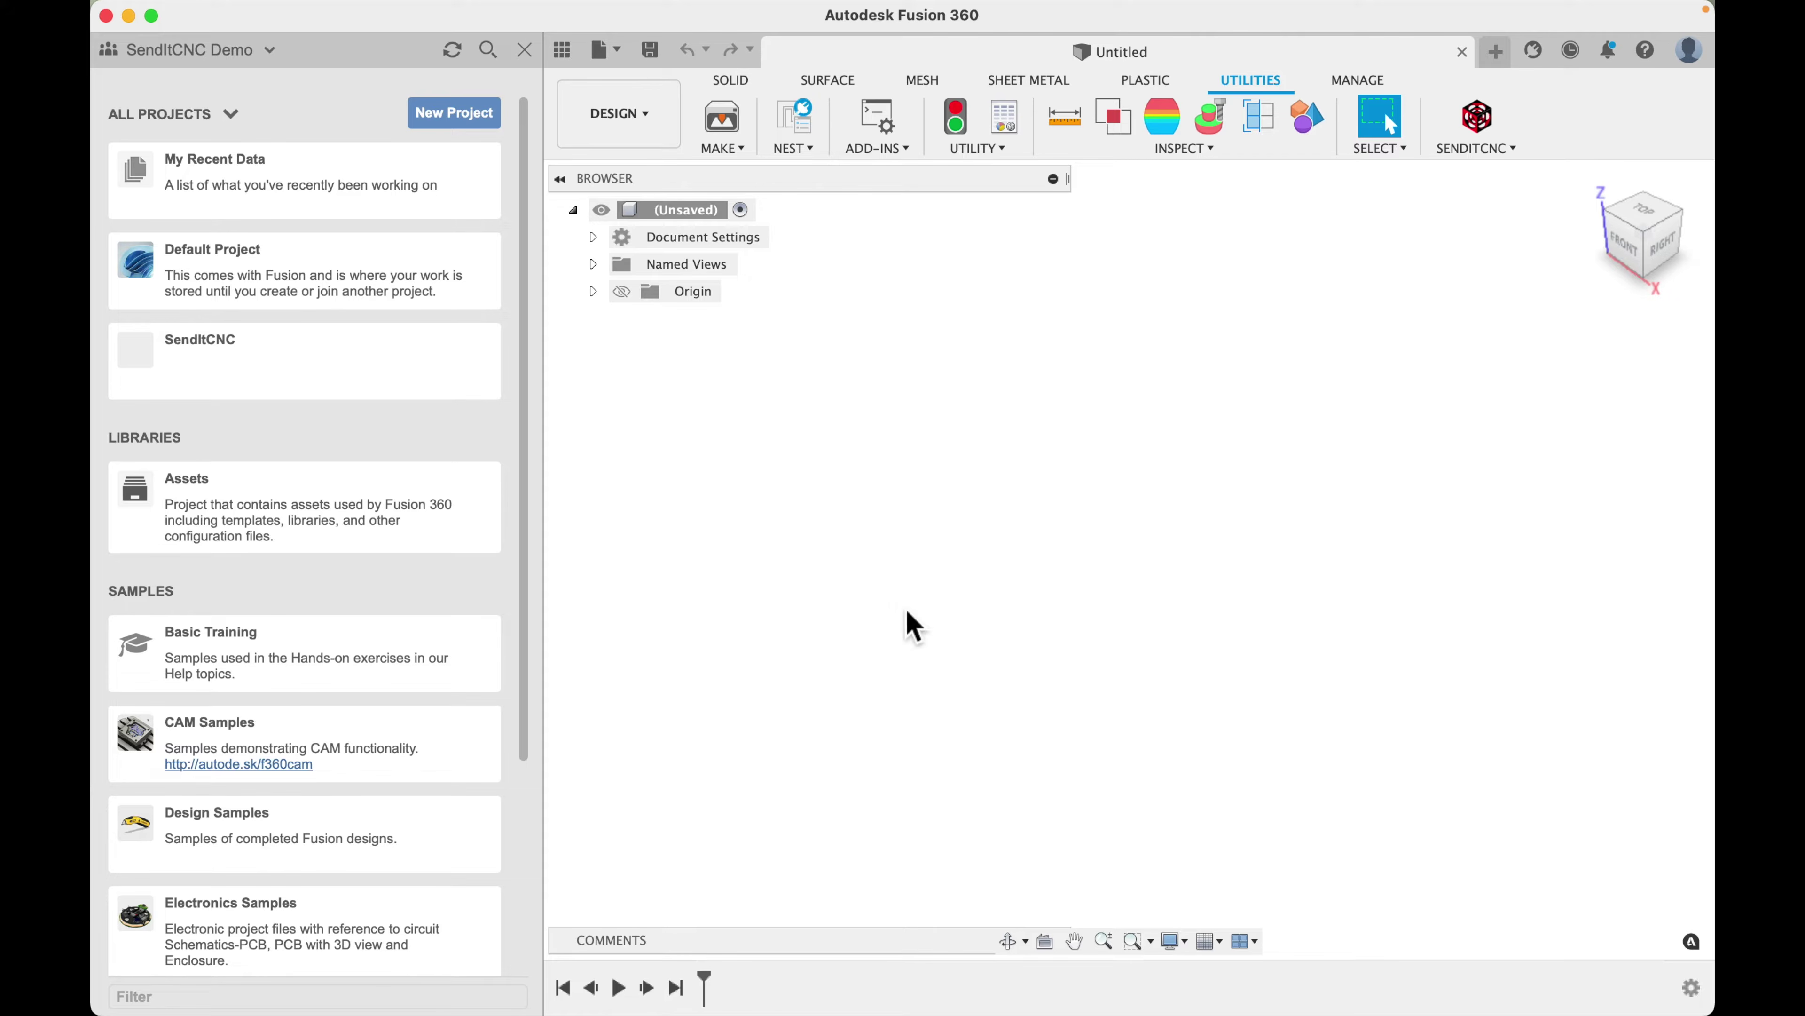
Open the EasyBox design from the Examples > Box folder of the SendItCNC project
click(355, 393)
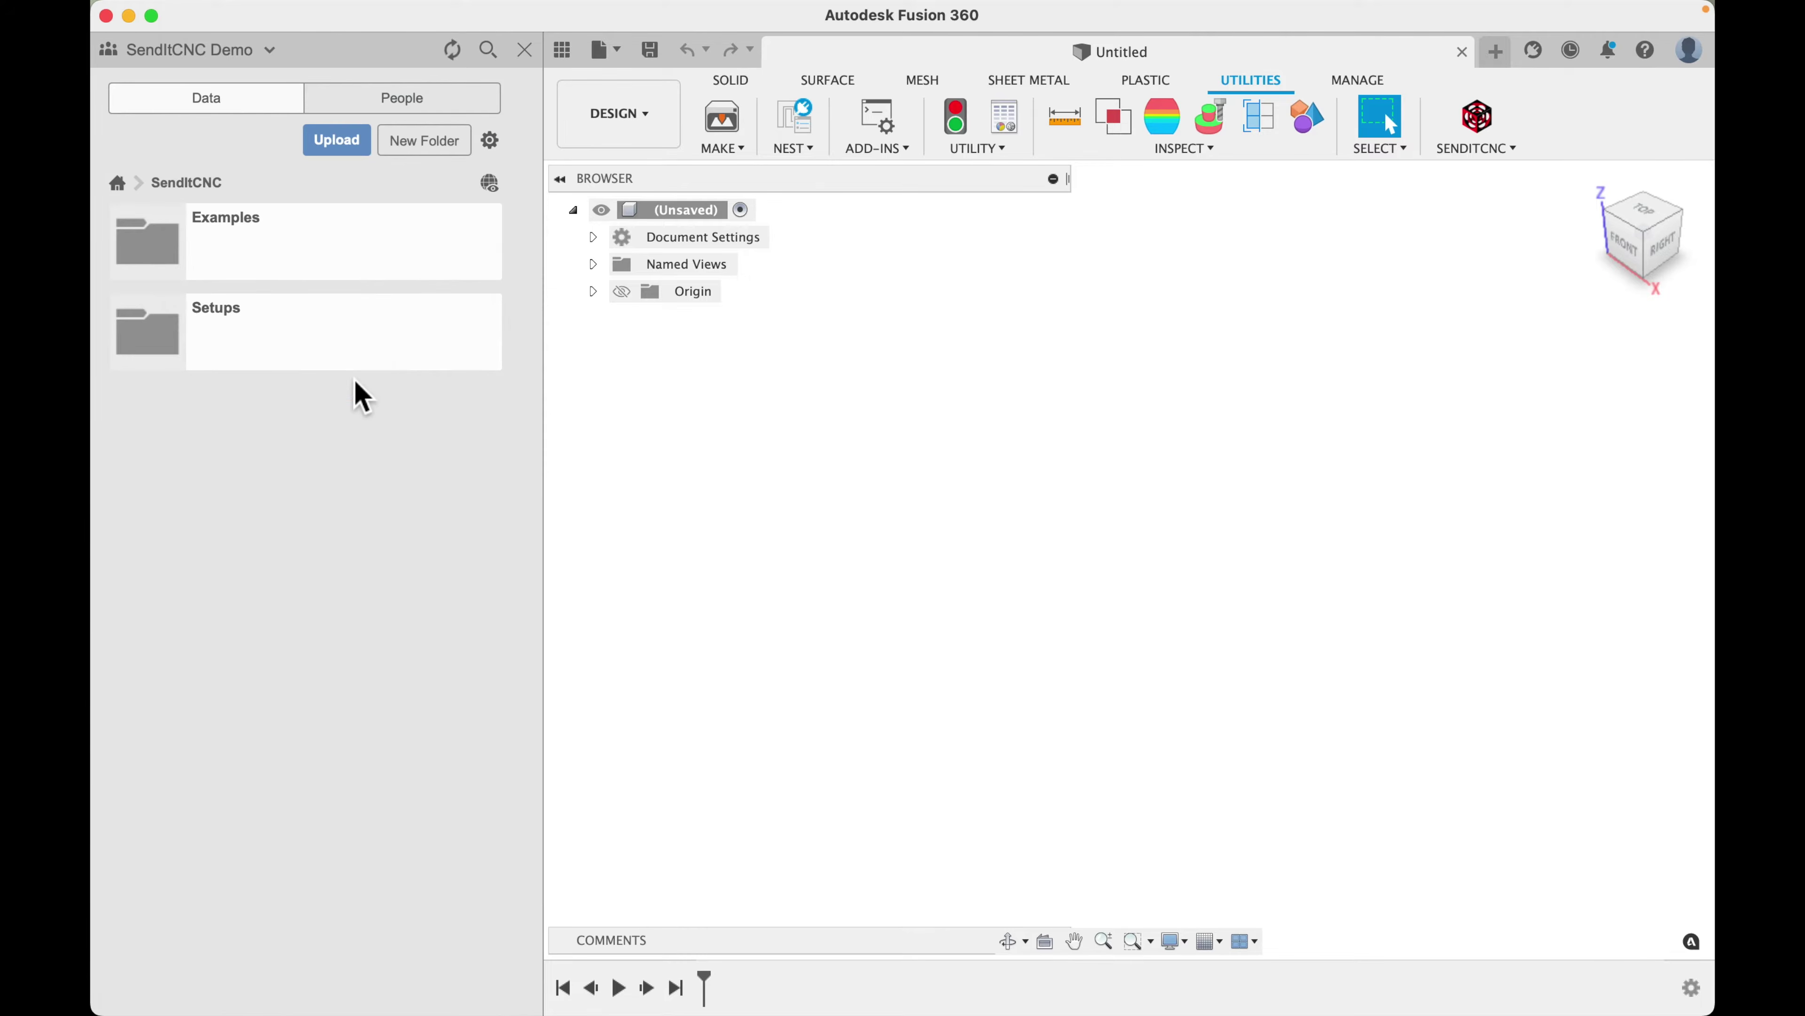
click(332, 265)
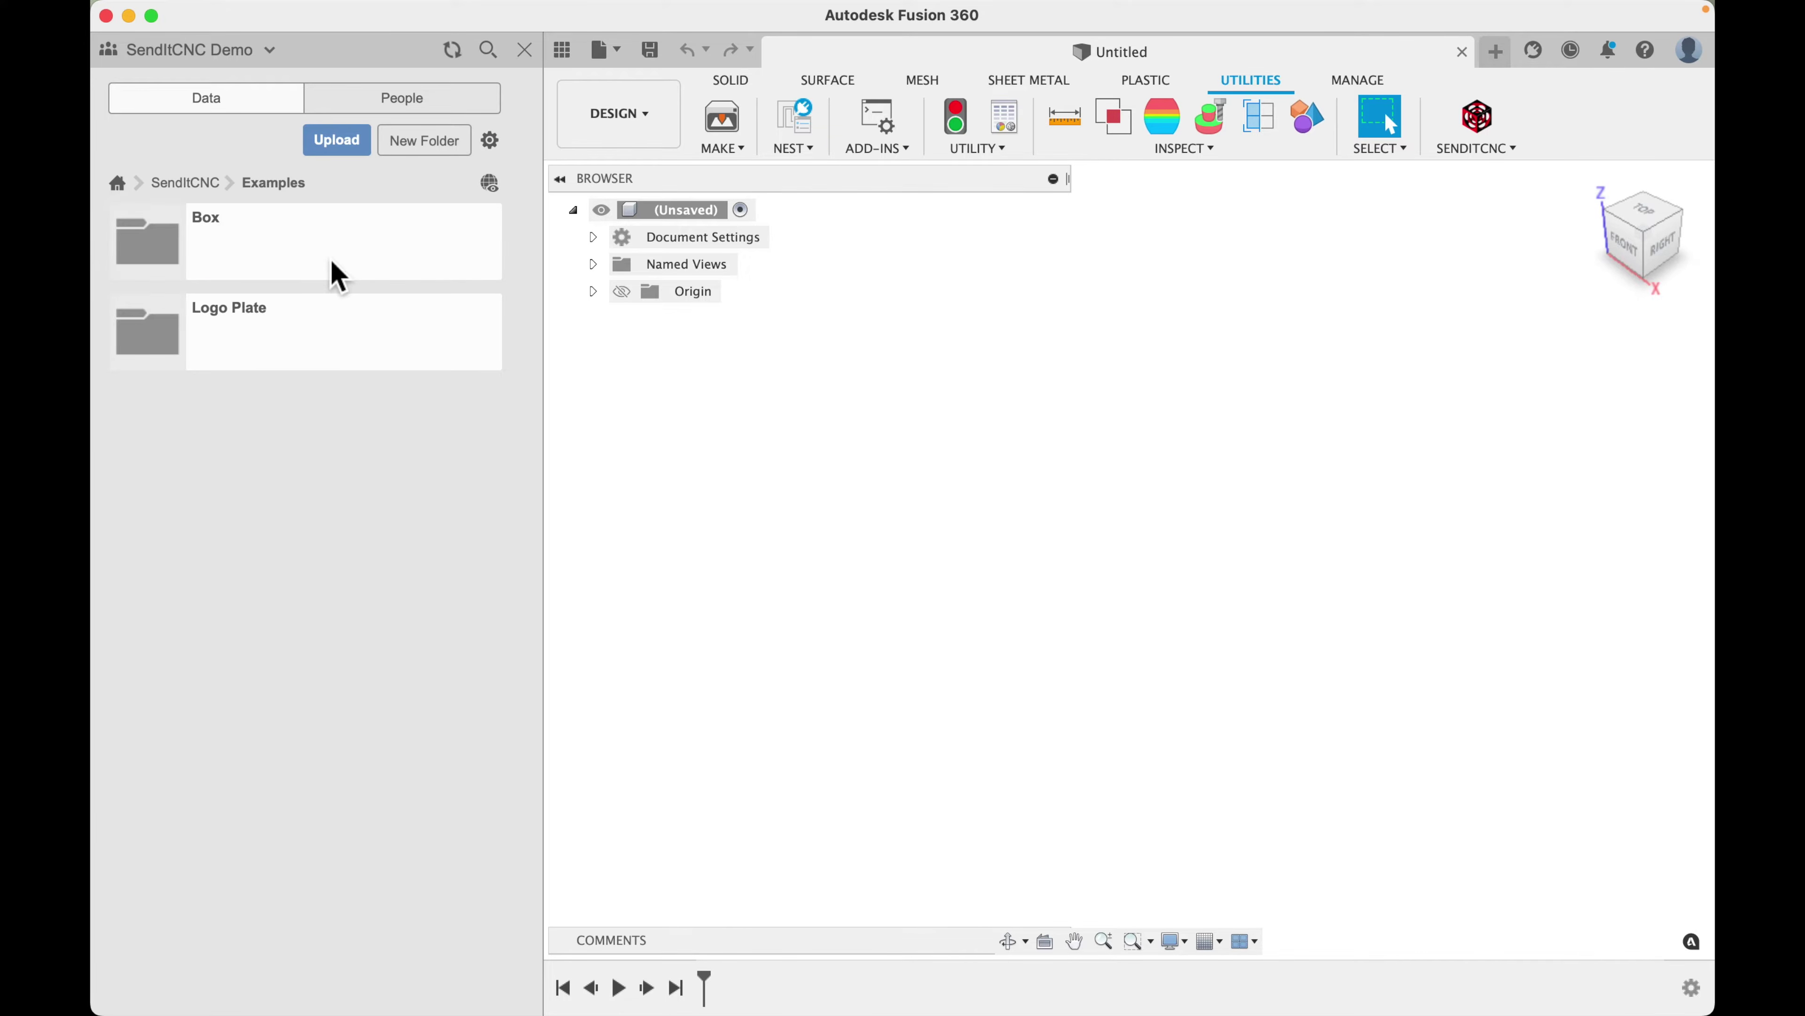
click(337, 273)
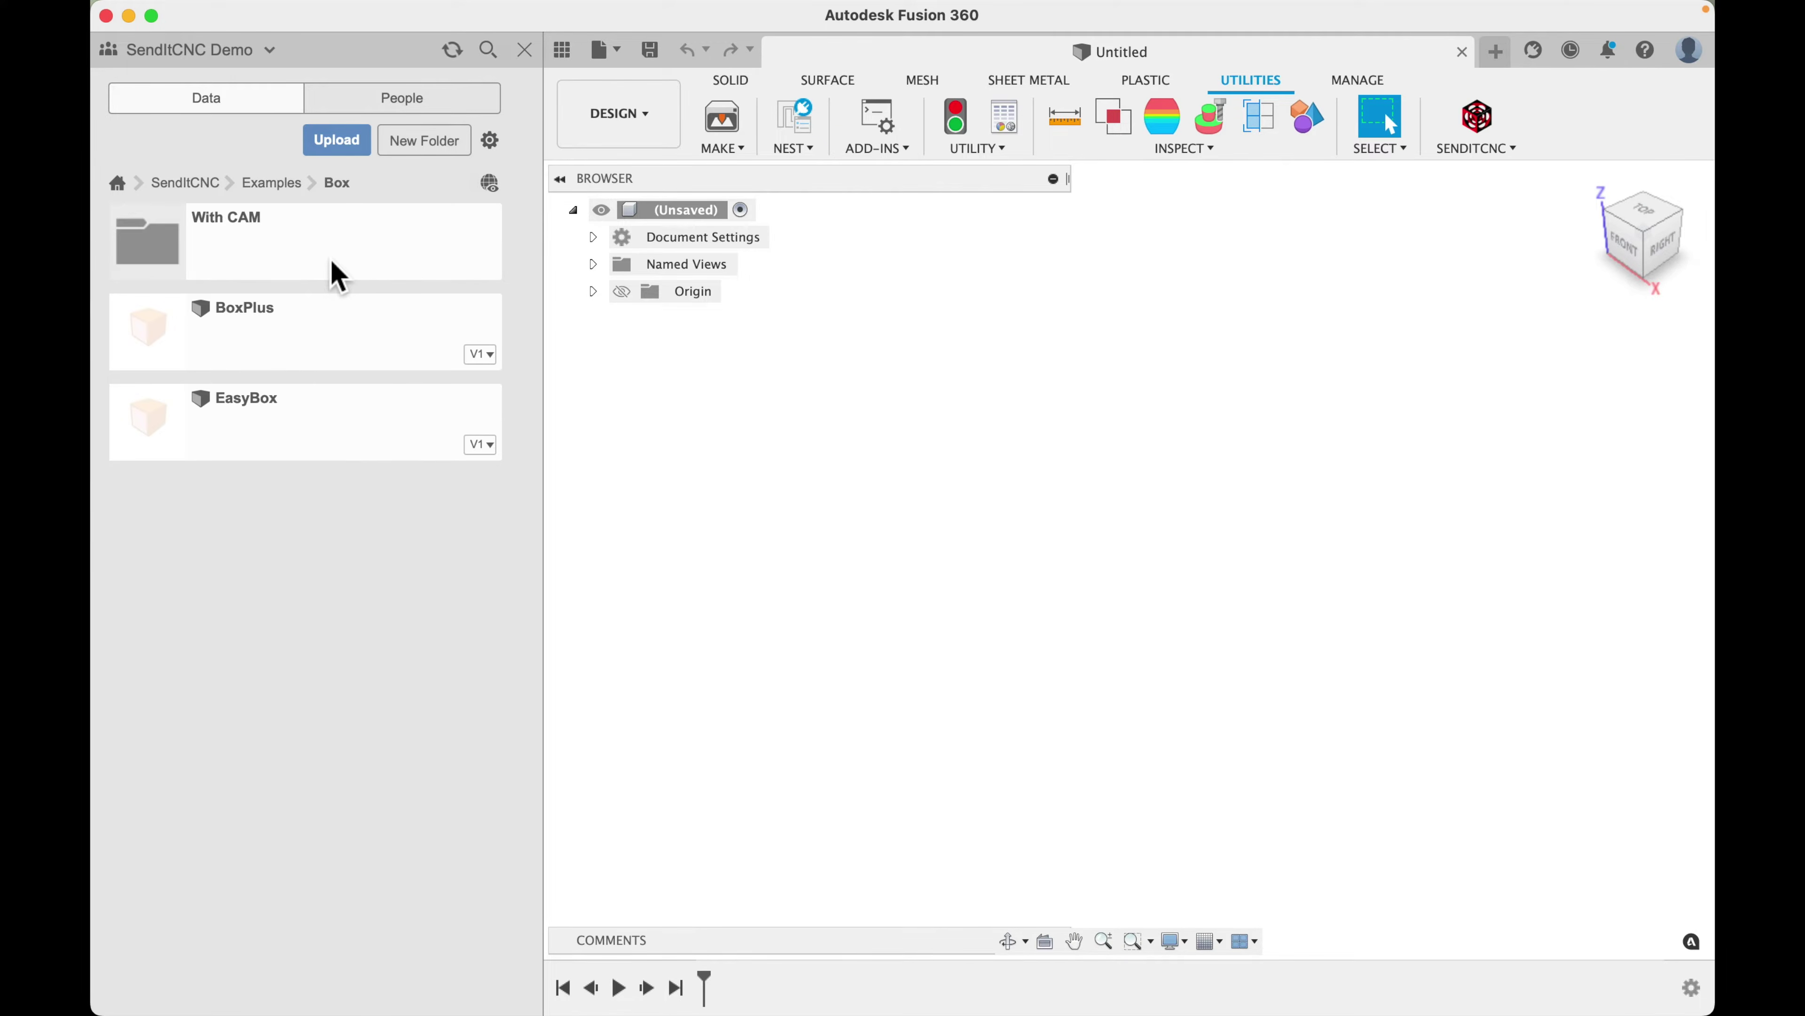
double_click(326, 442)
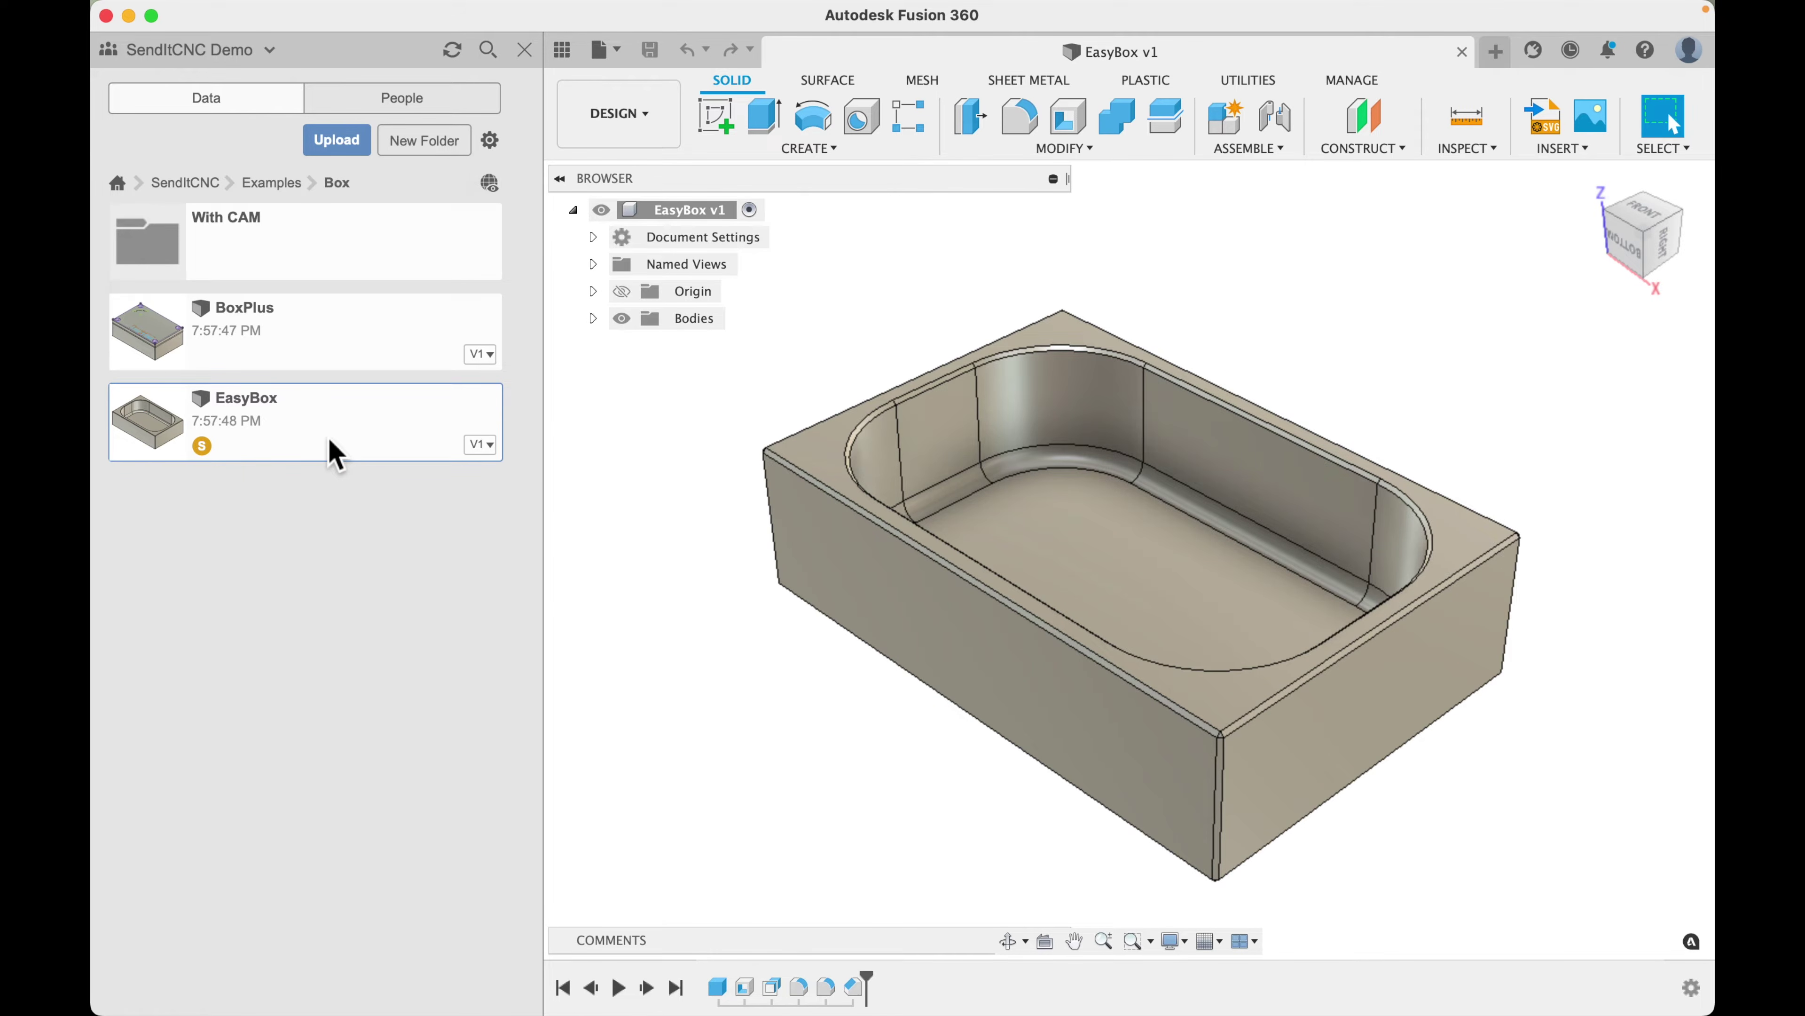
Create a SendItCNC setup for the box body with SendItCNC Mill, 6061 Aluminum and Vise Stock & CAM Setups, keeping the Fixture for 1st Operation
click(1247, 81)
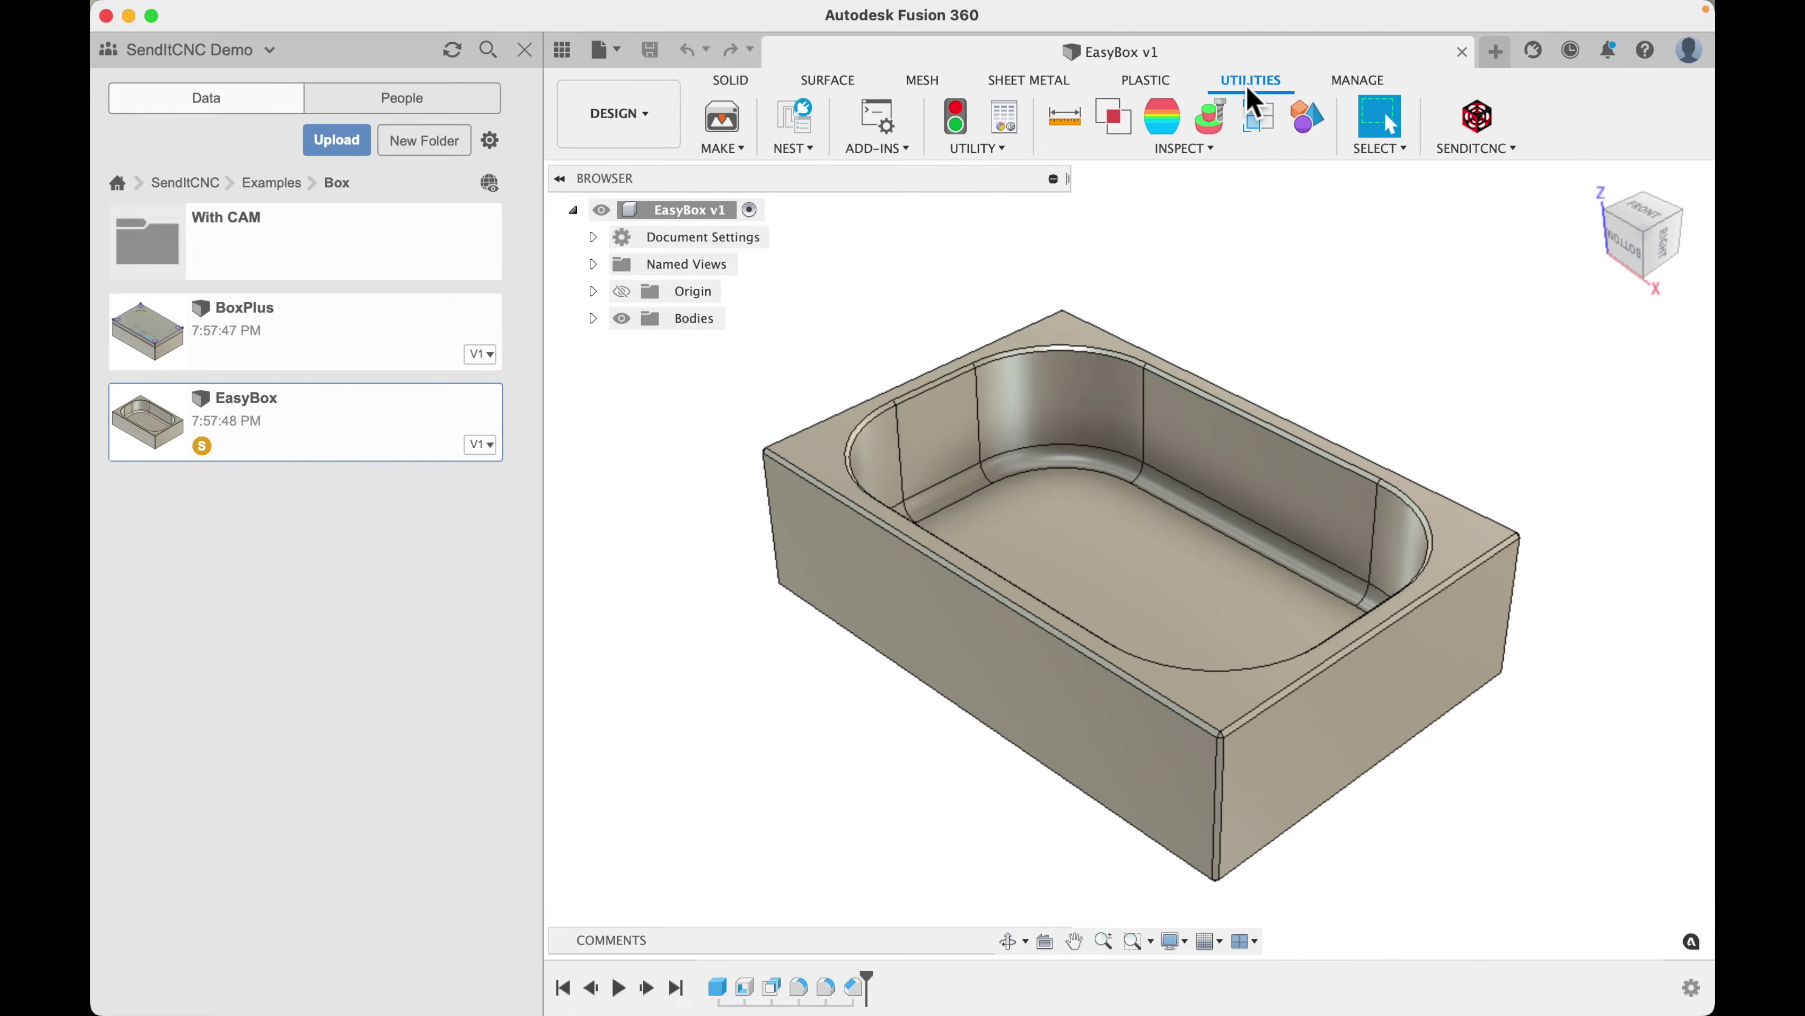
click(1477, 119)
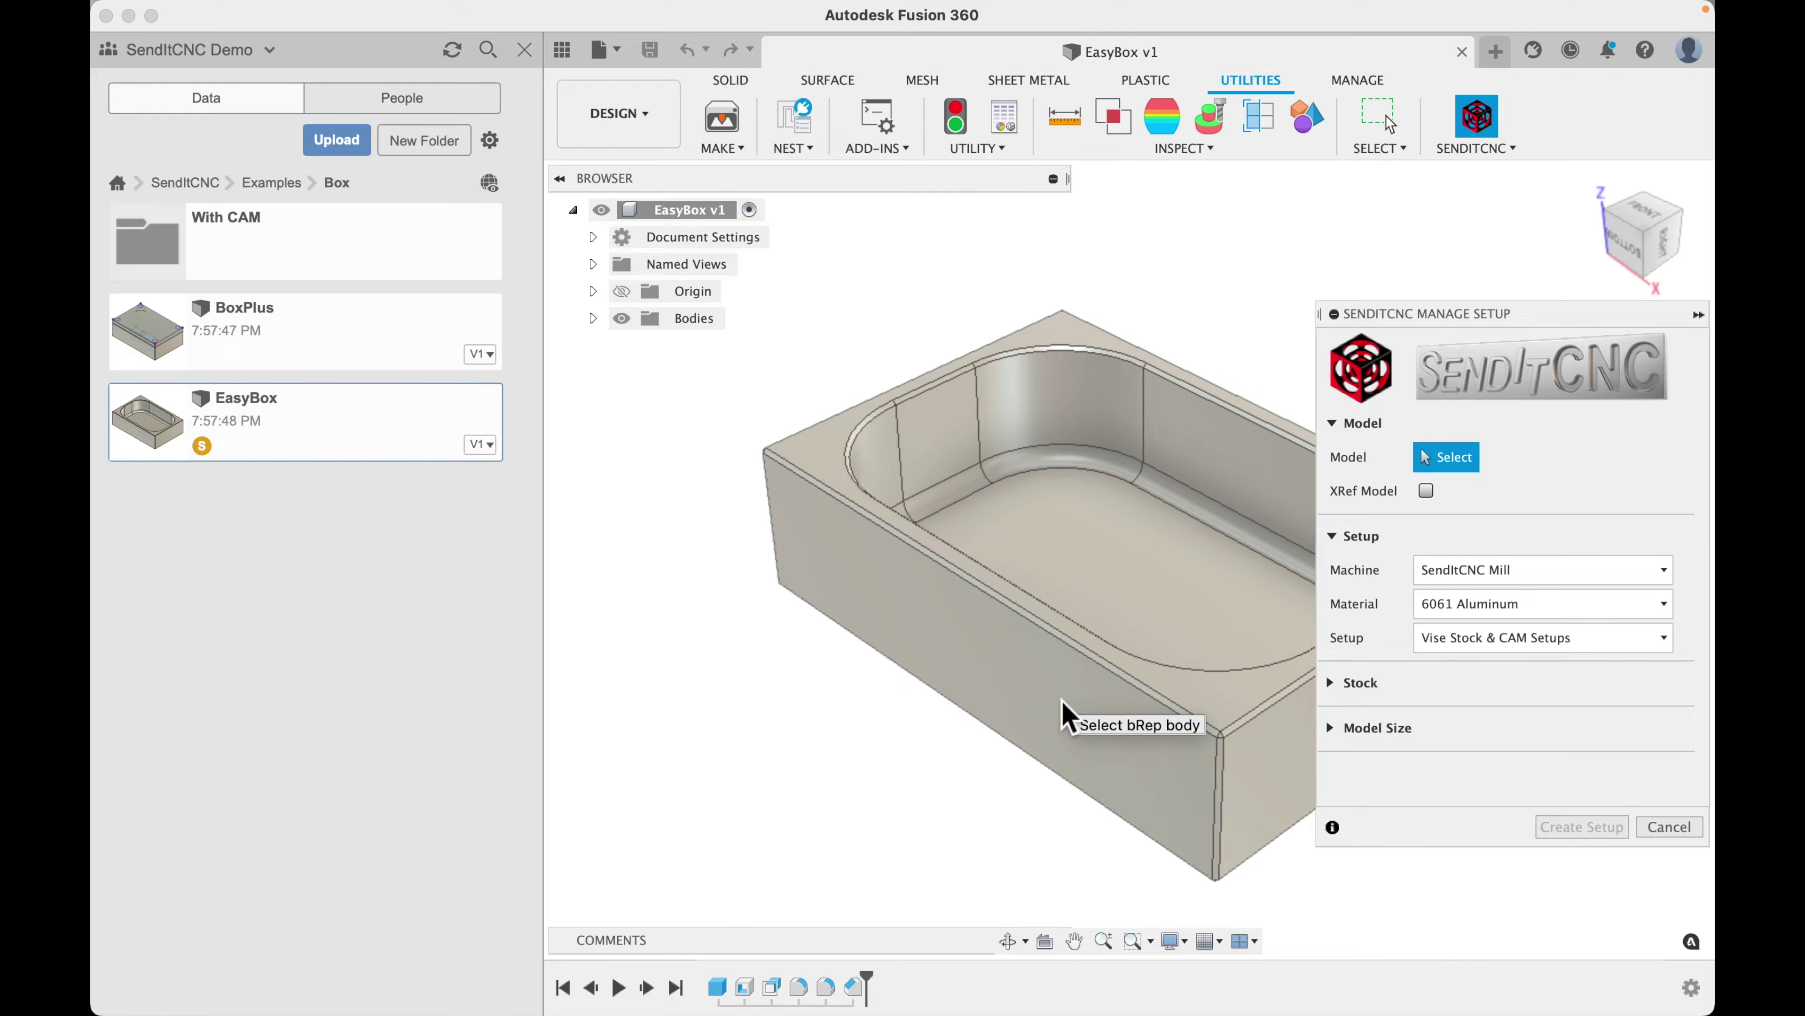
click(1064, 704)
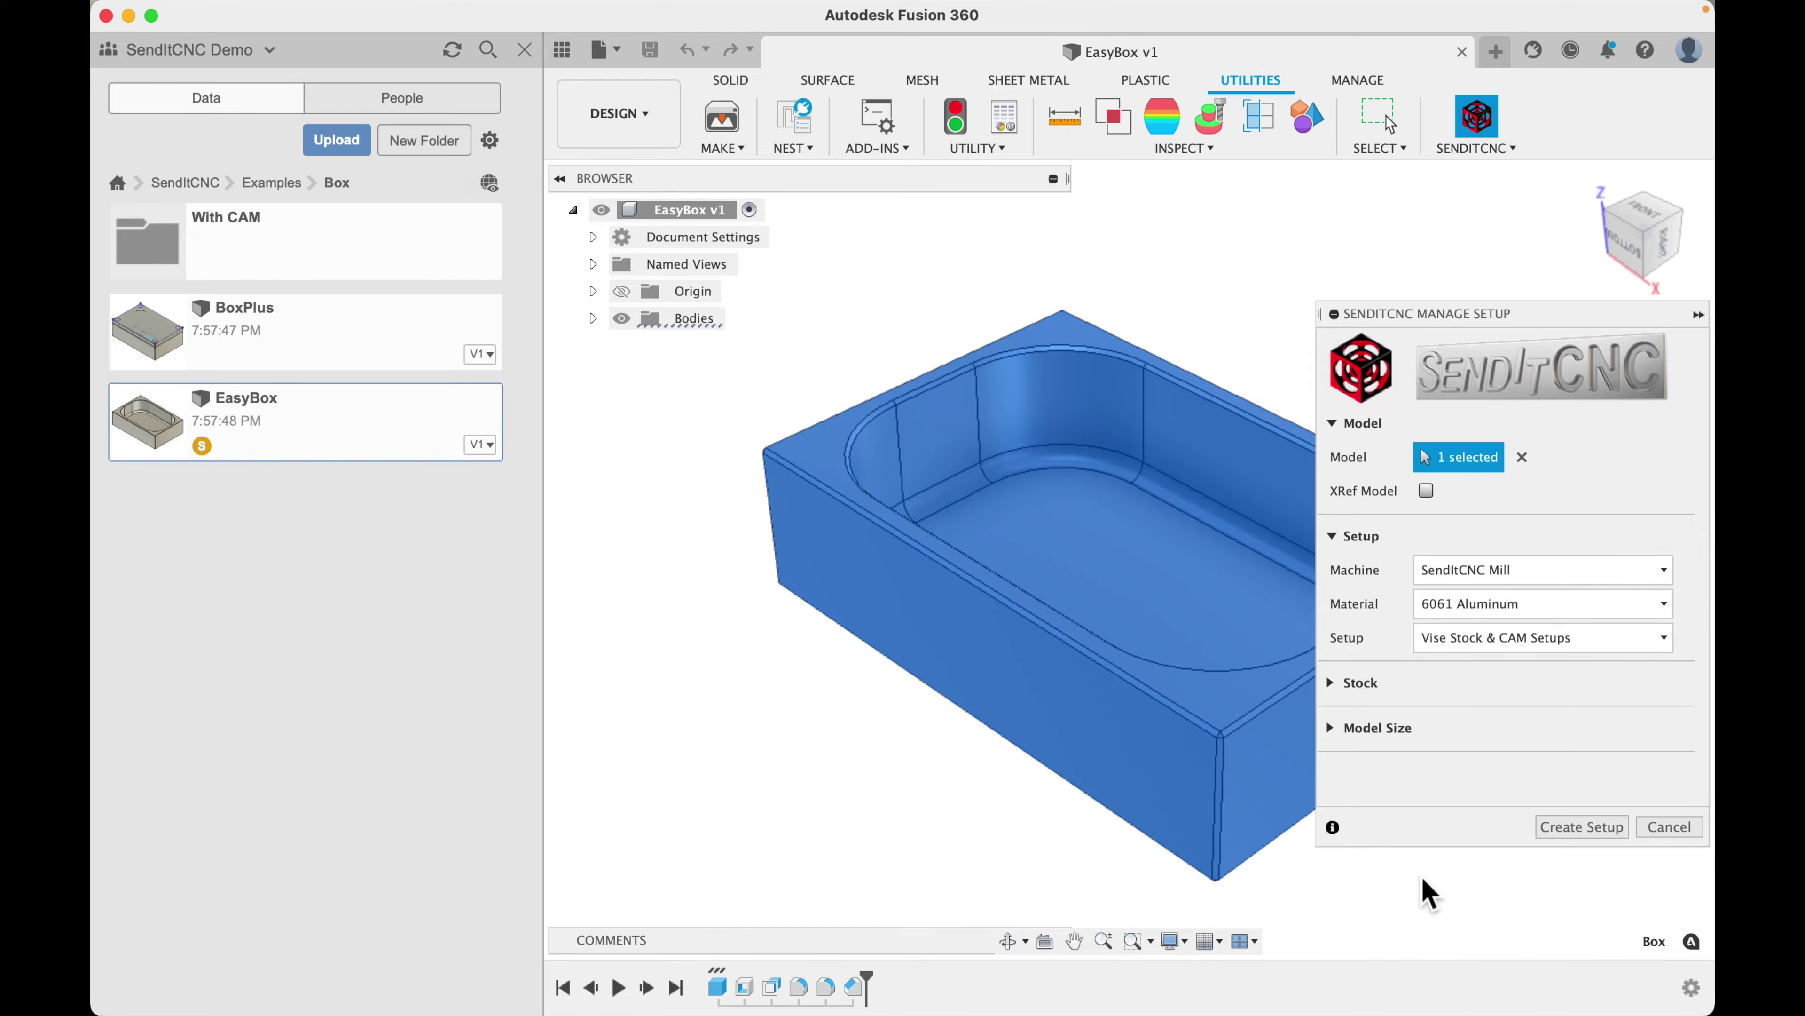
click(1557, 846)
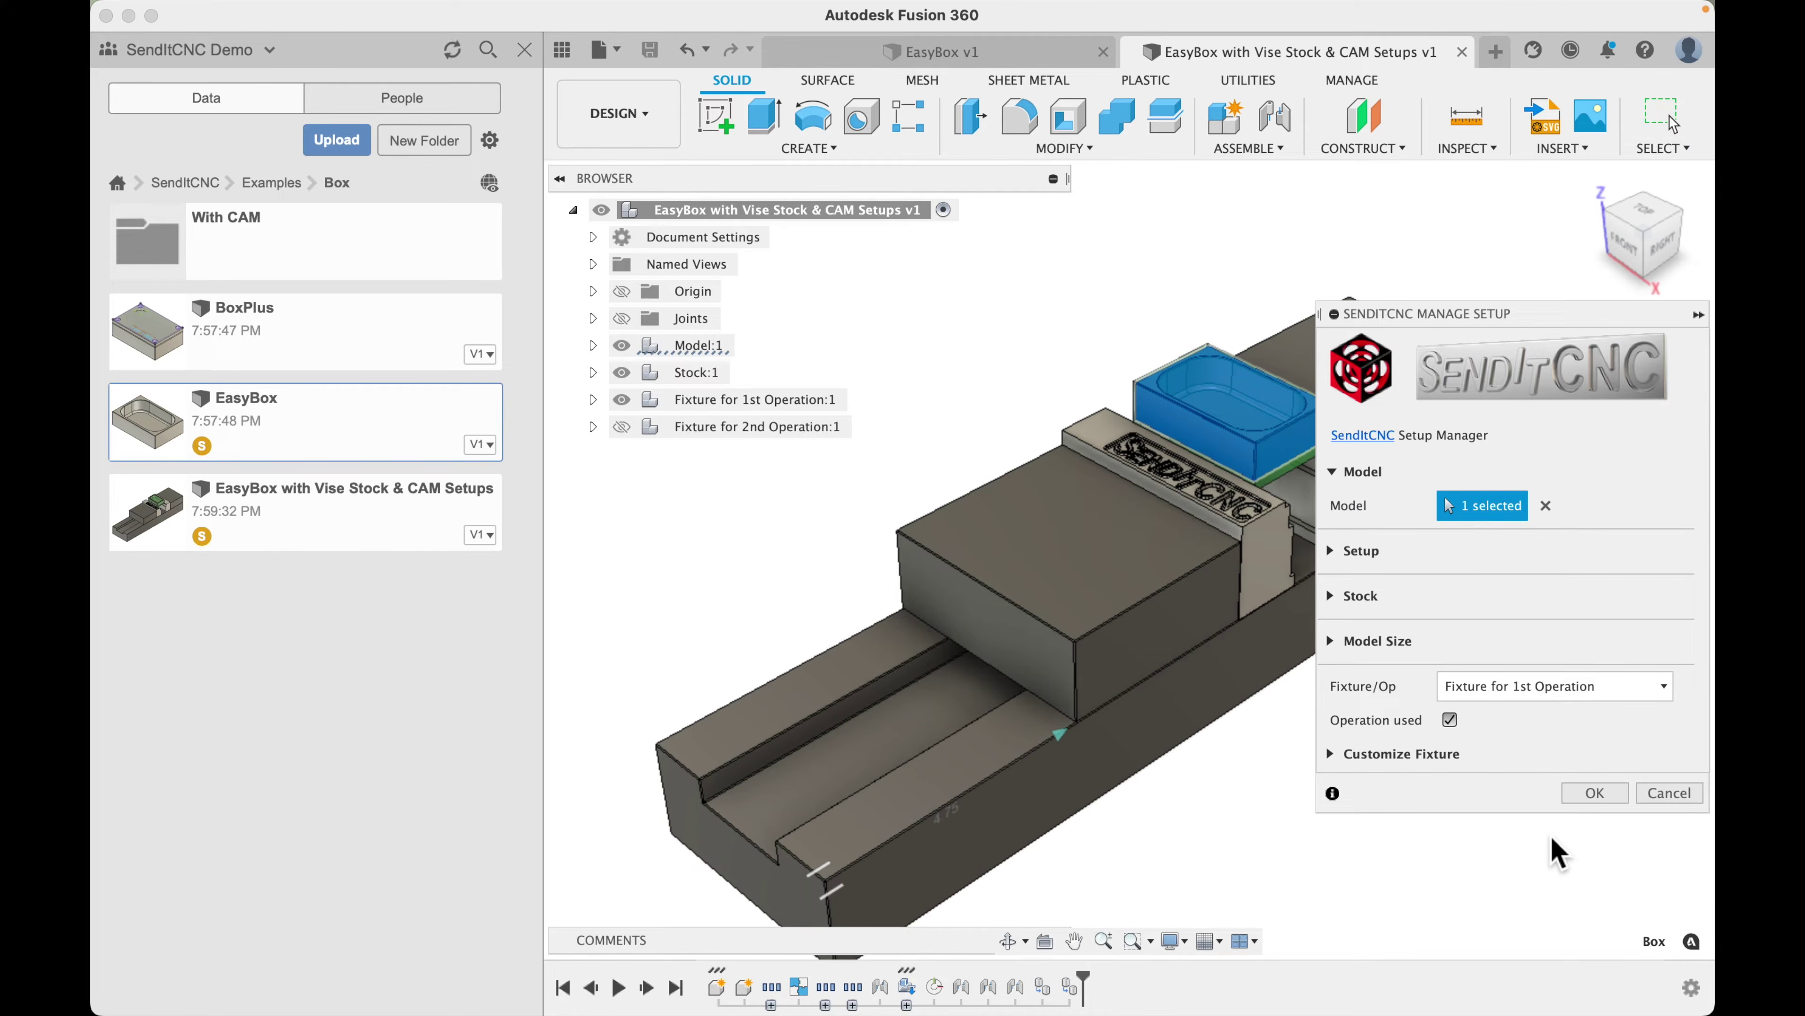
click(1594, 792)
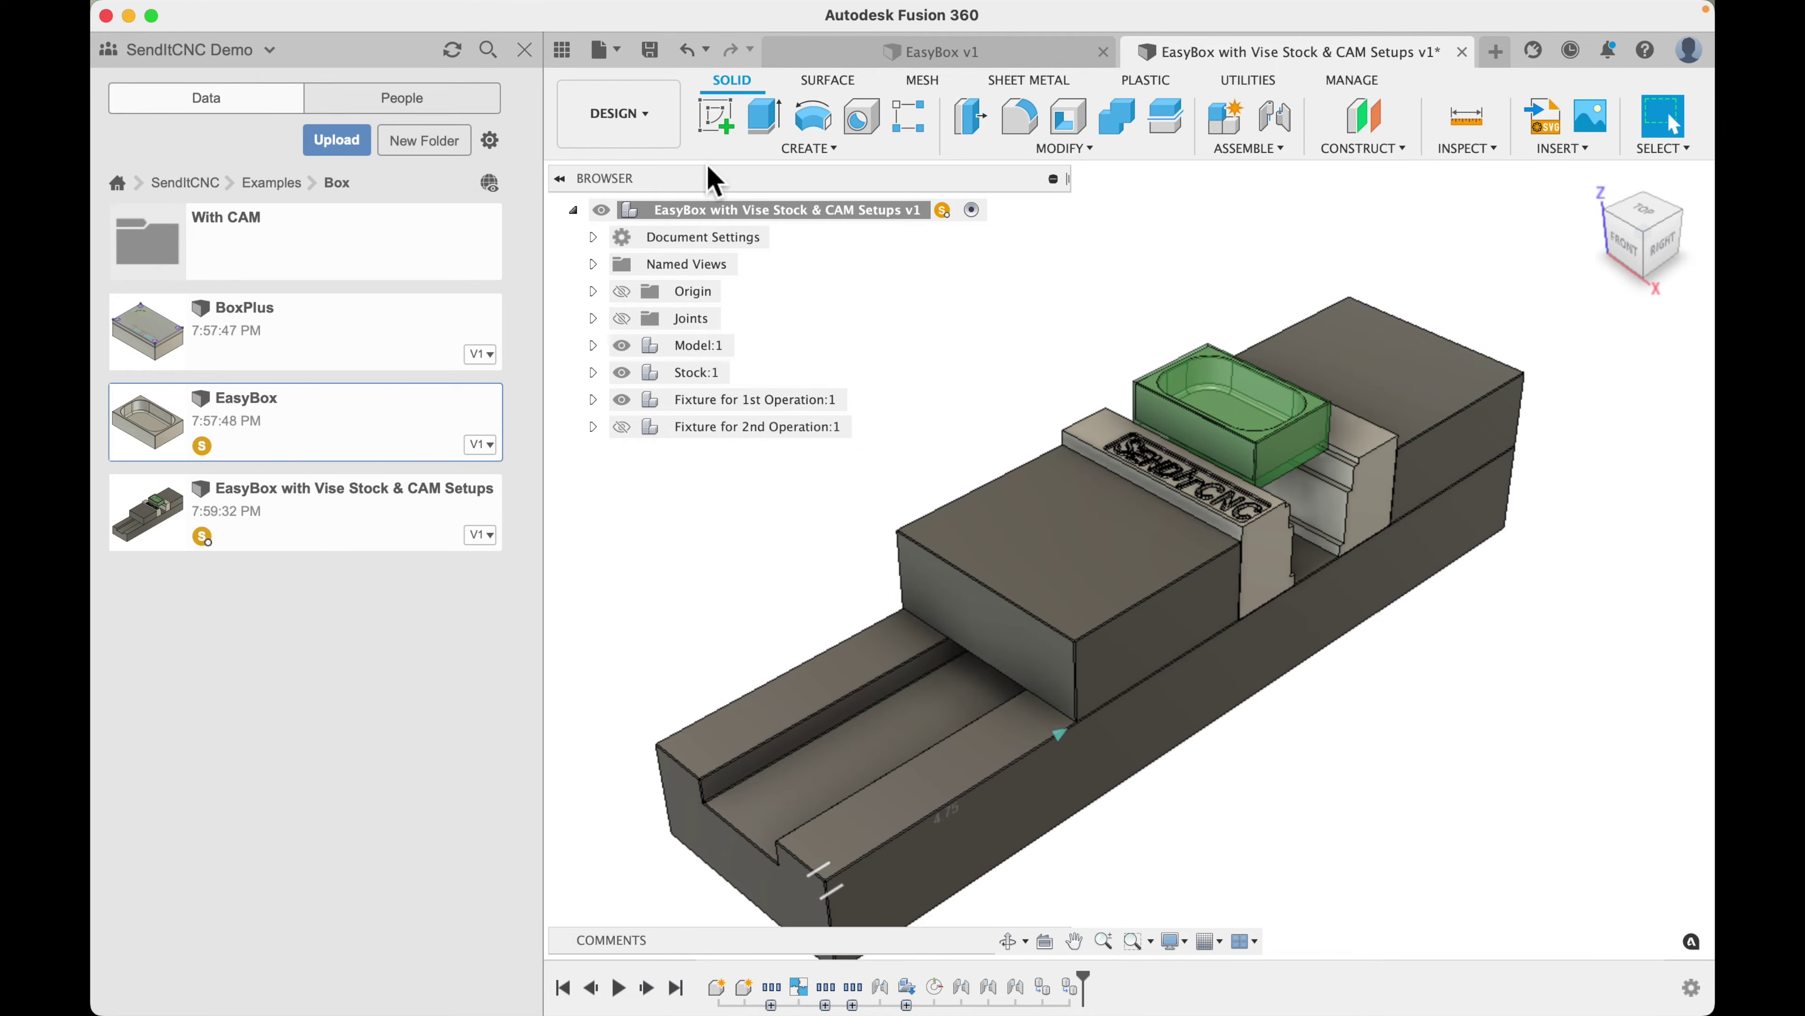
Switch to the Manufacture workspace and generate all toolpaths of the 1st Operation setup
click(668, 135)
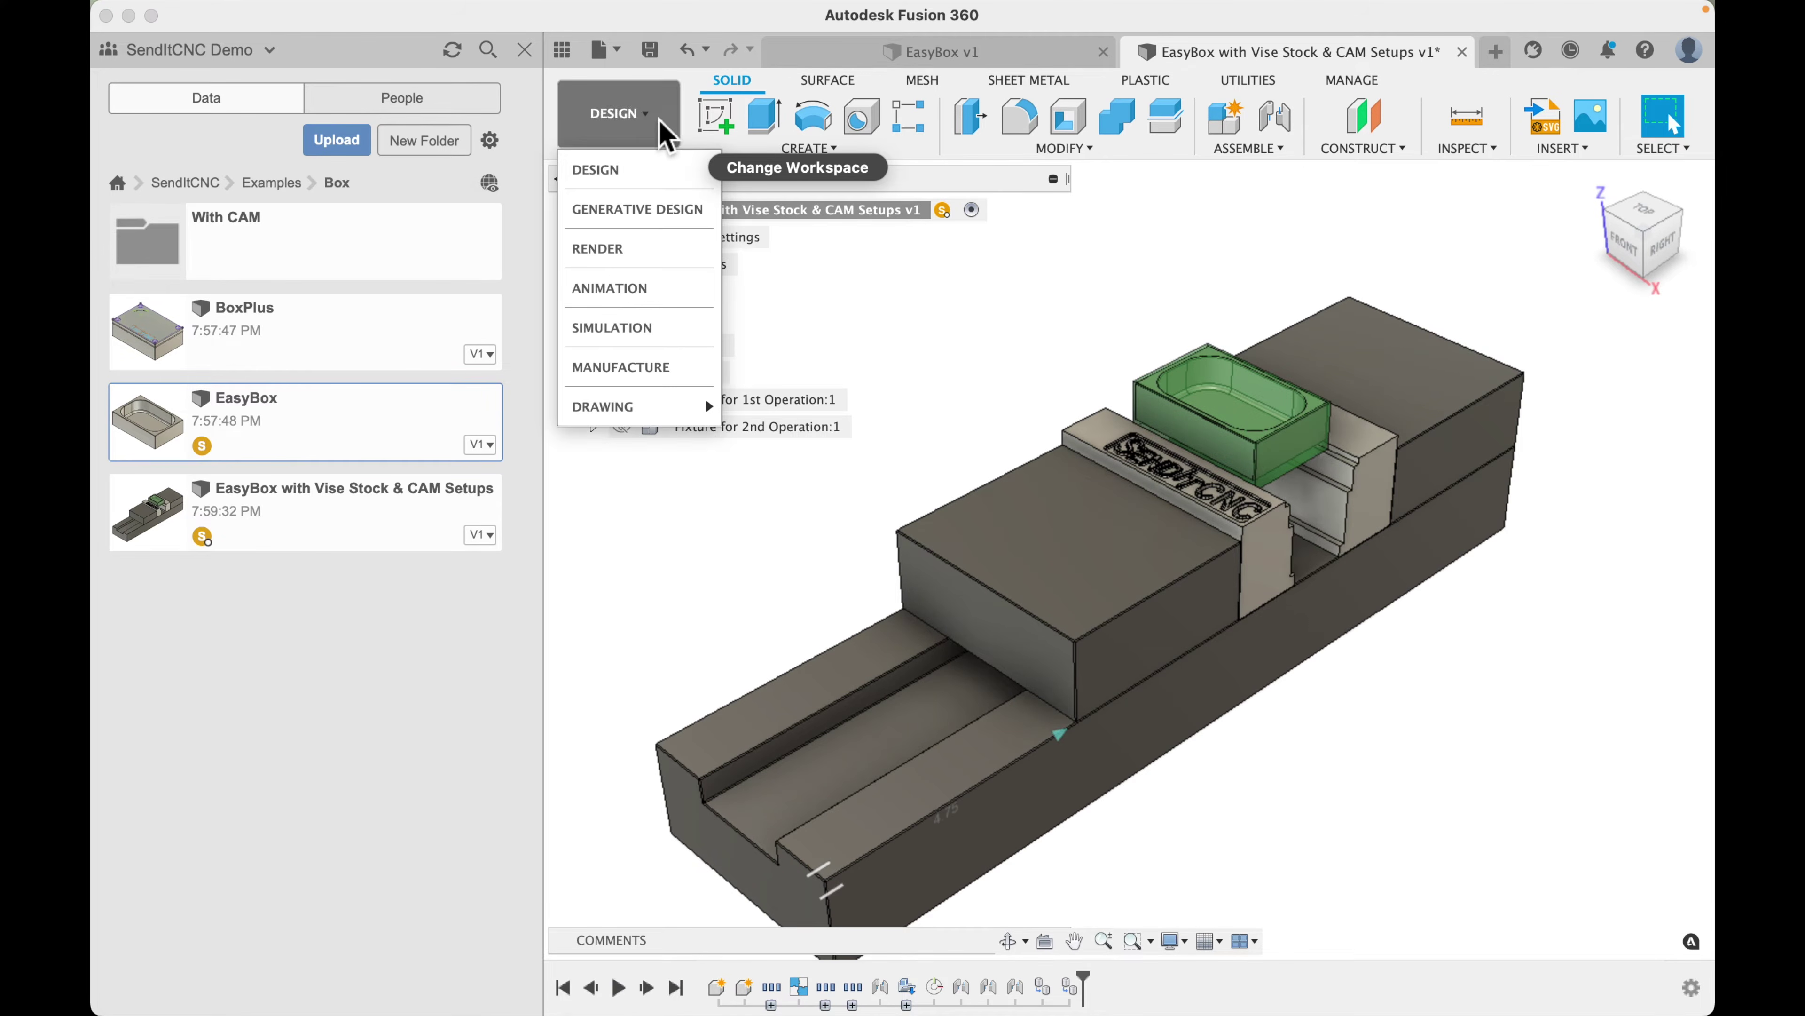
click(622, 377)
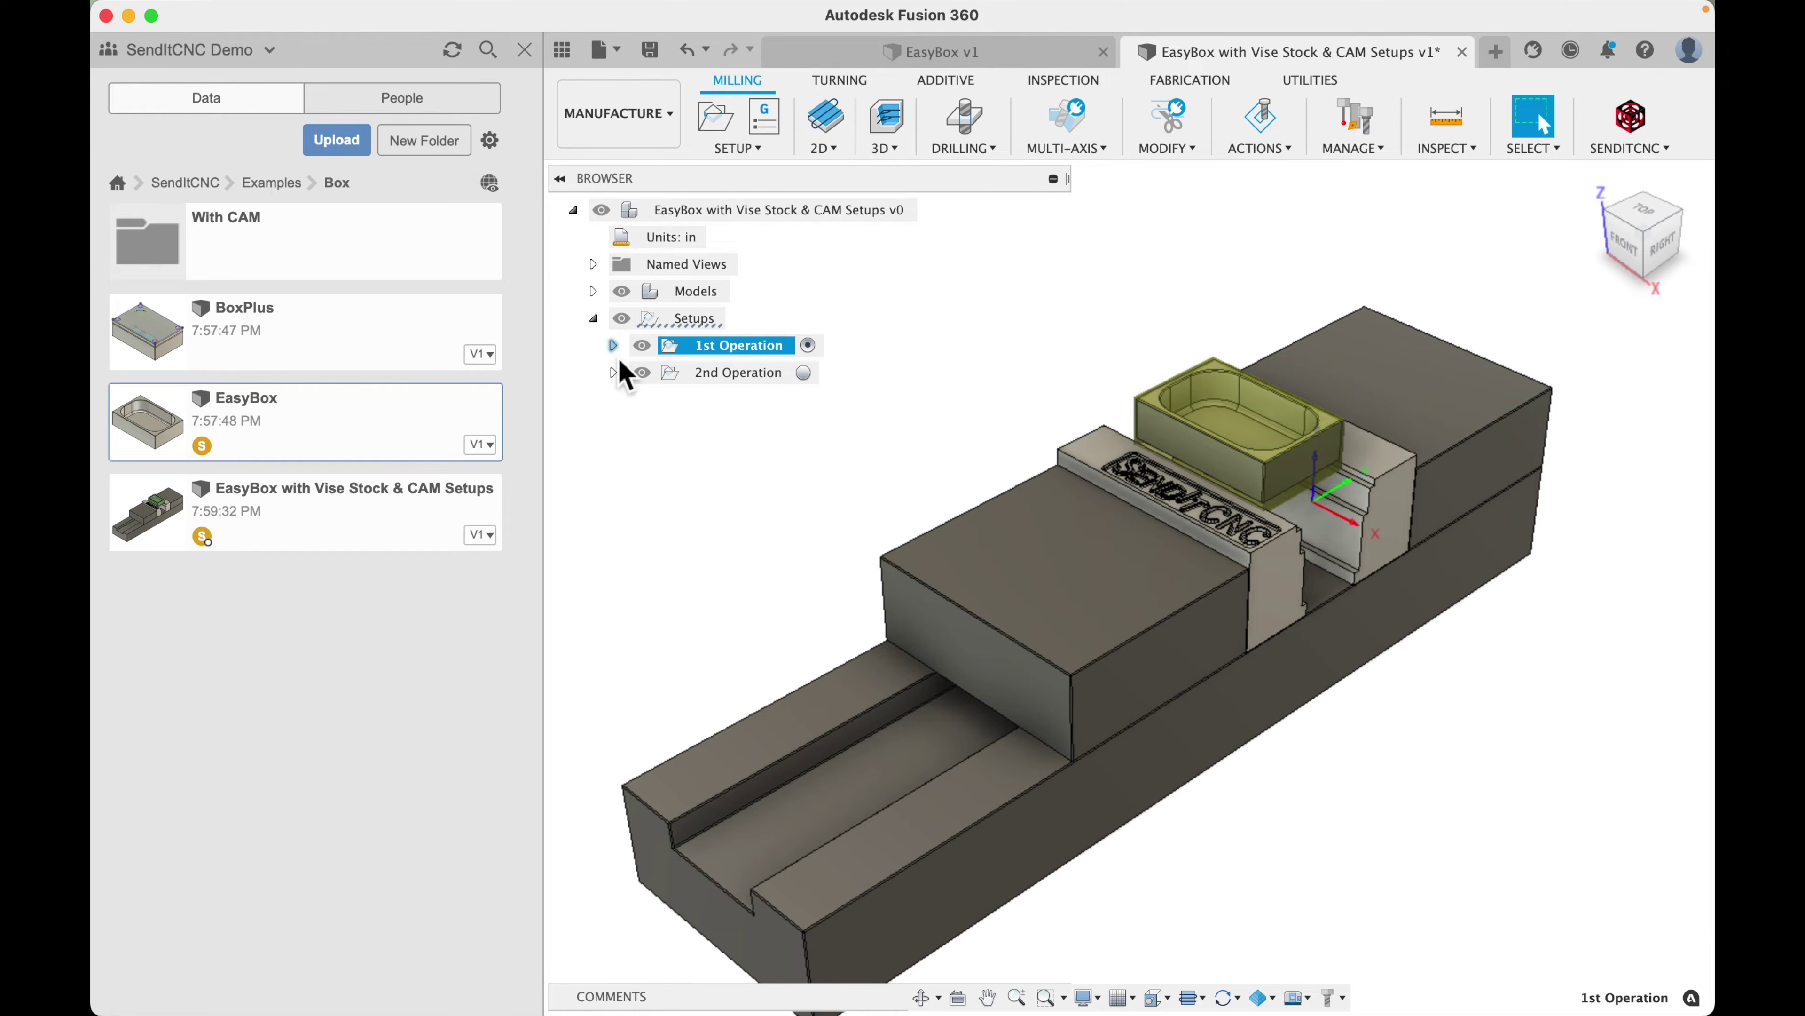
click(614, 345)
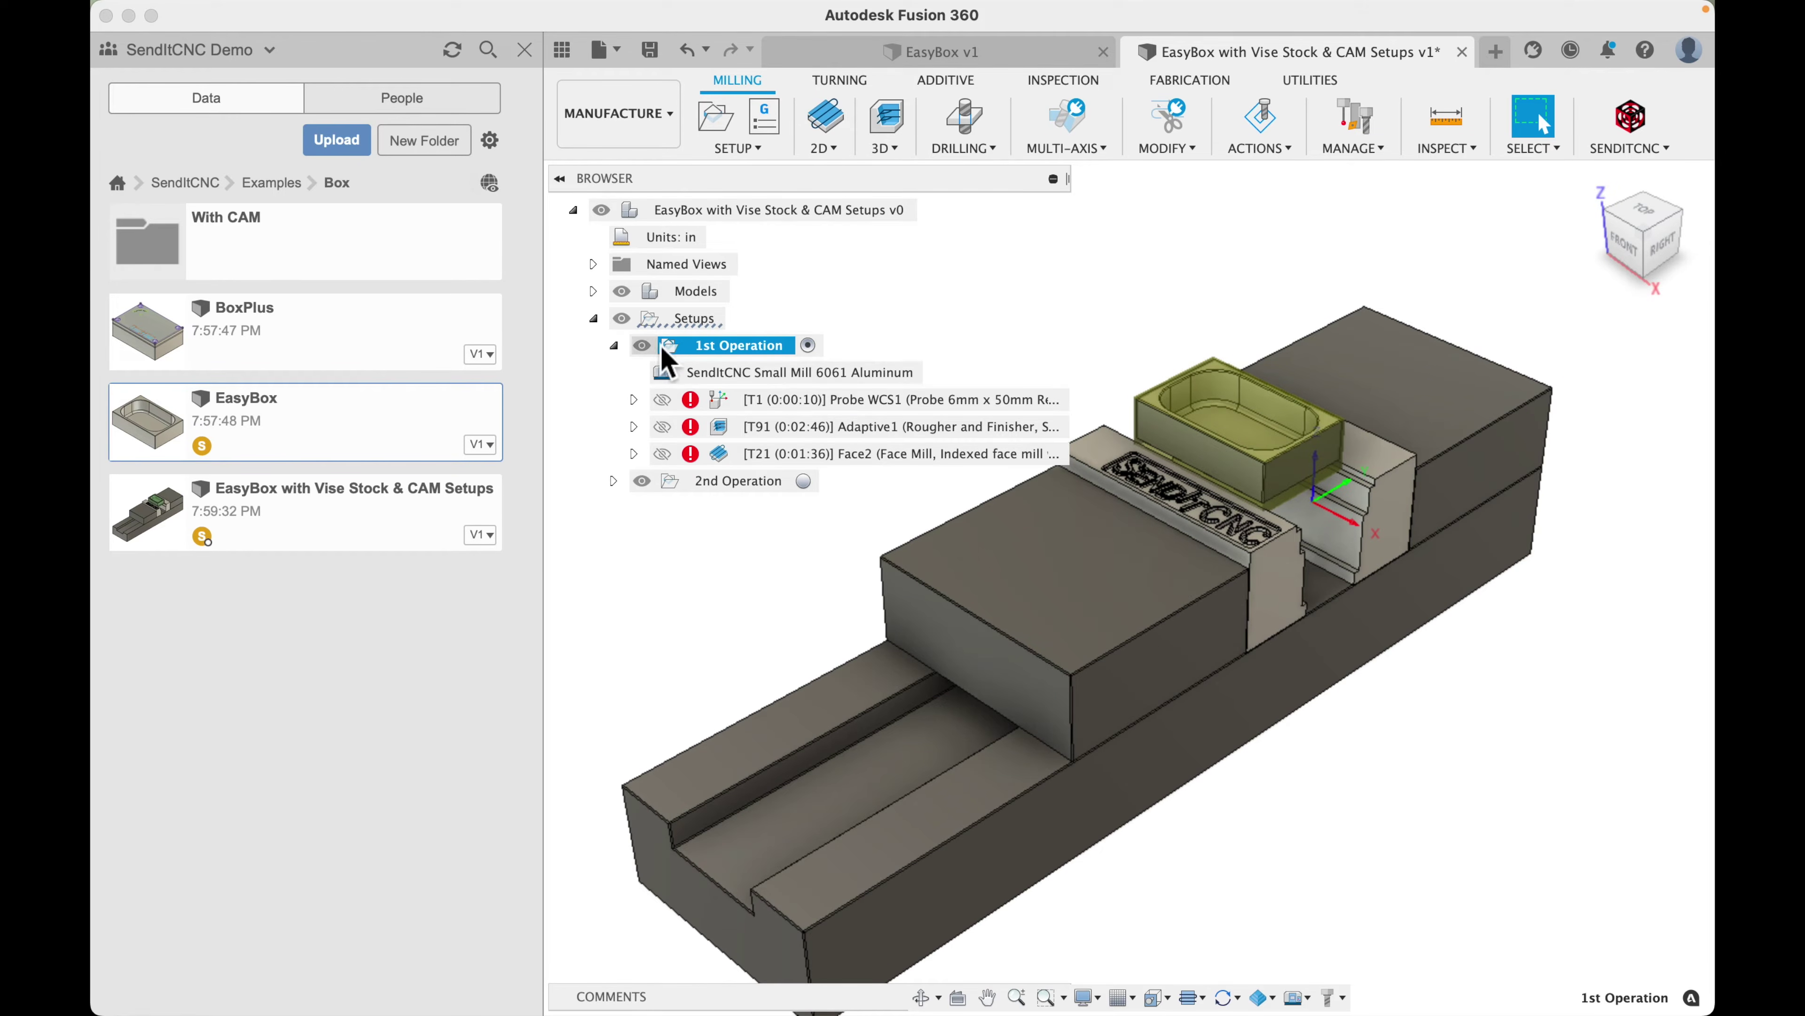
right_click(688, 348)
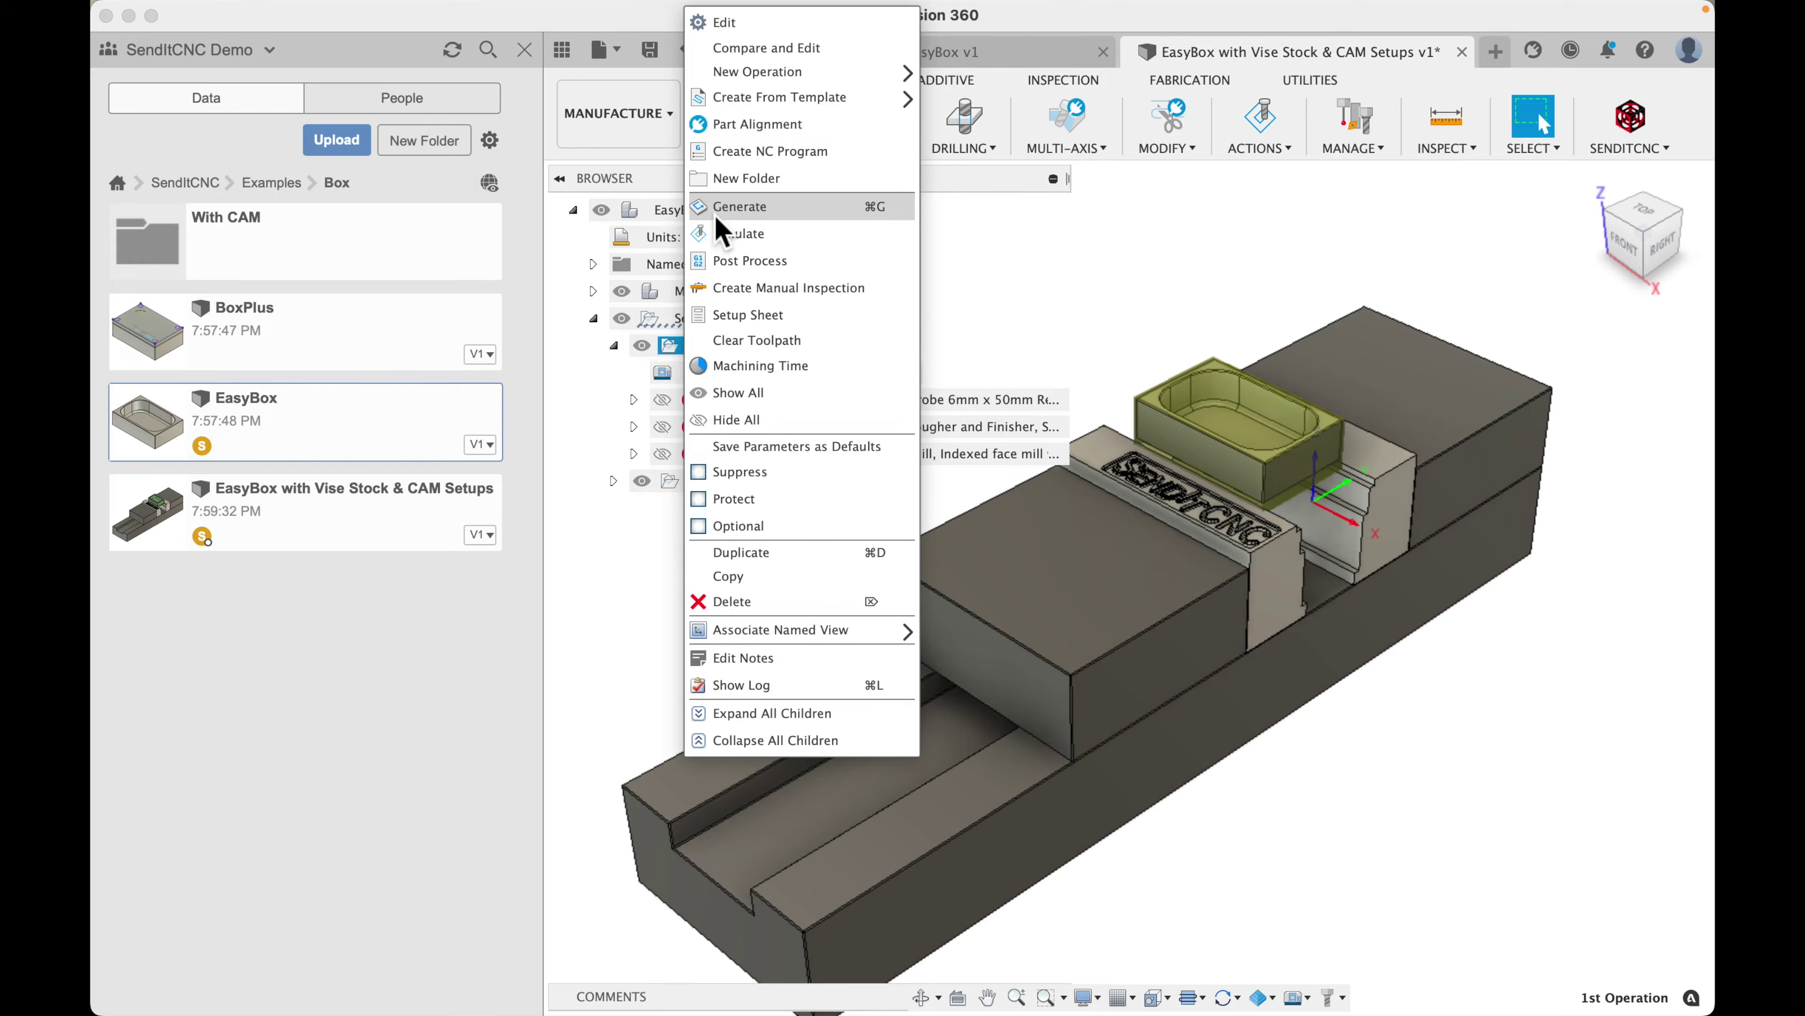
click(732, 212)
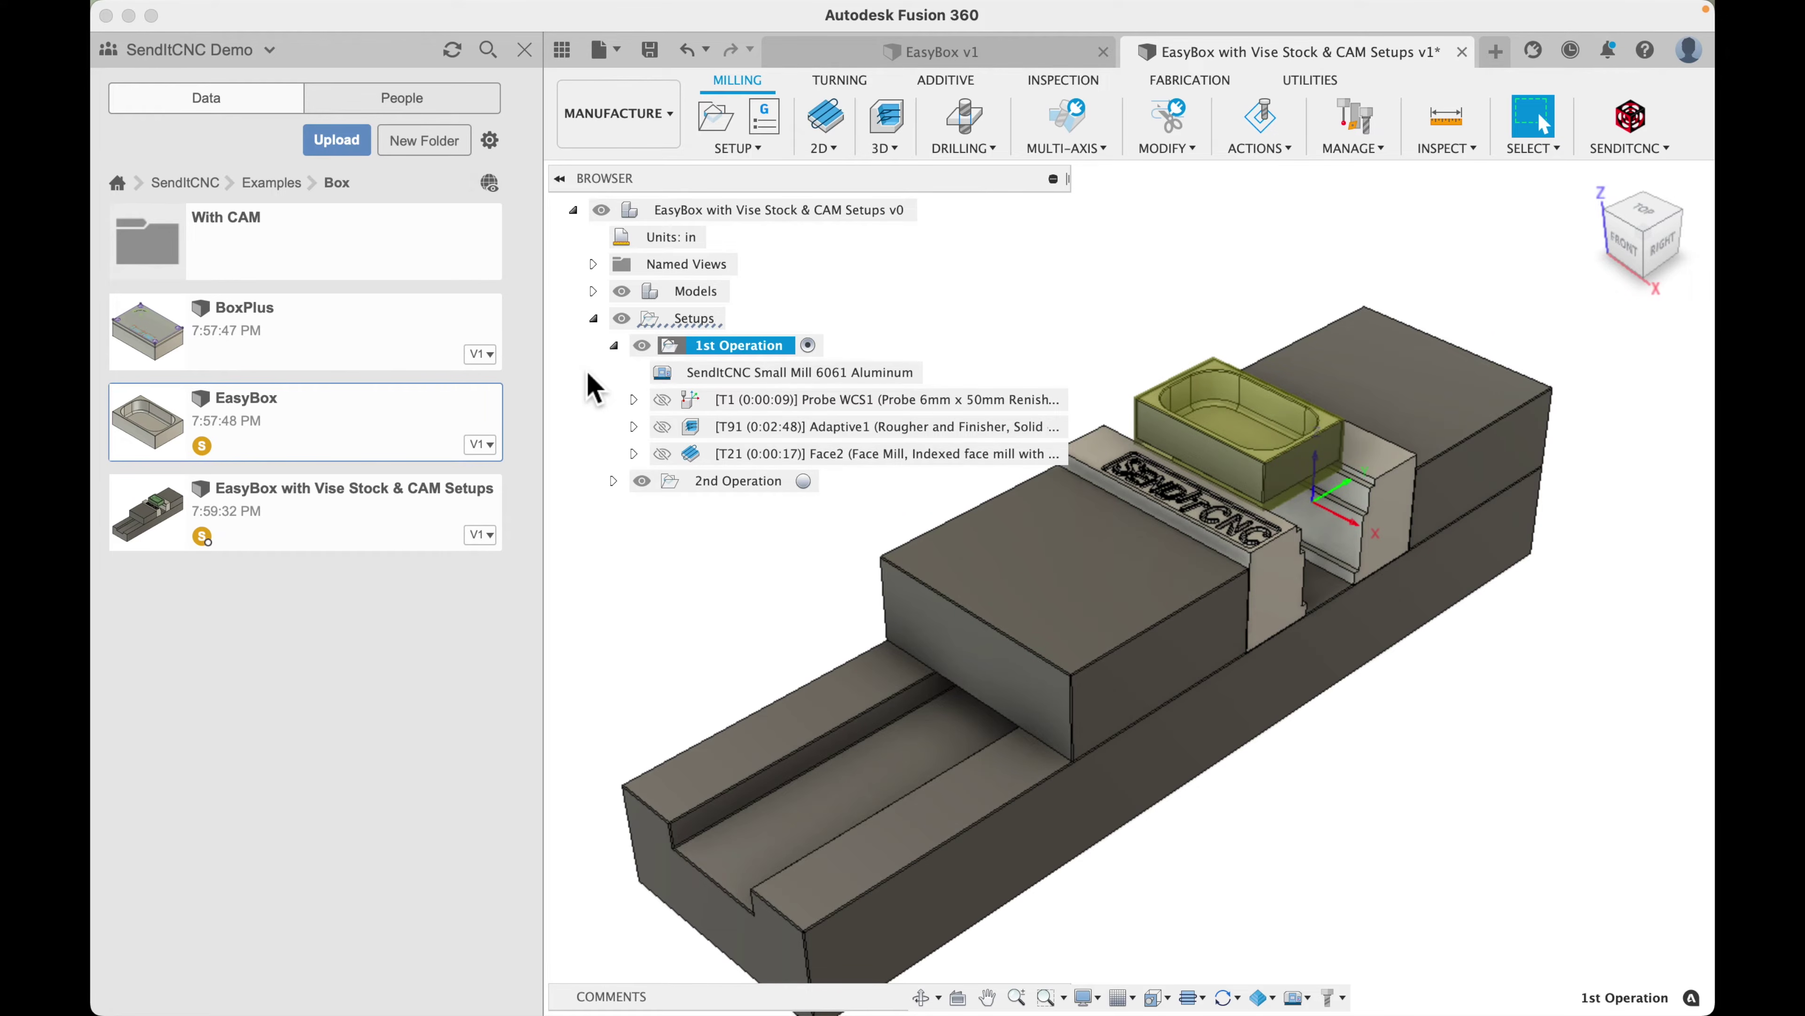
Simulate the 1st Operation toolpaths on the box stock through the Face2 operation
right_click(683, 348)
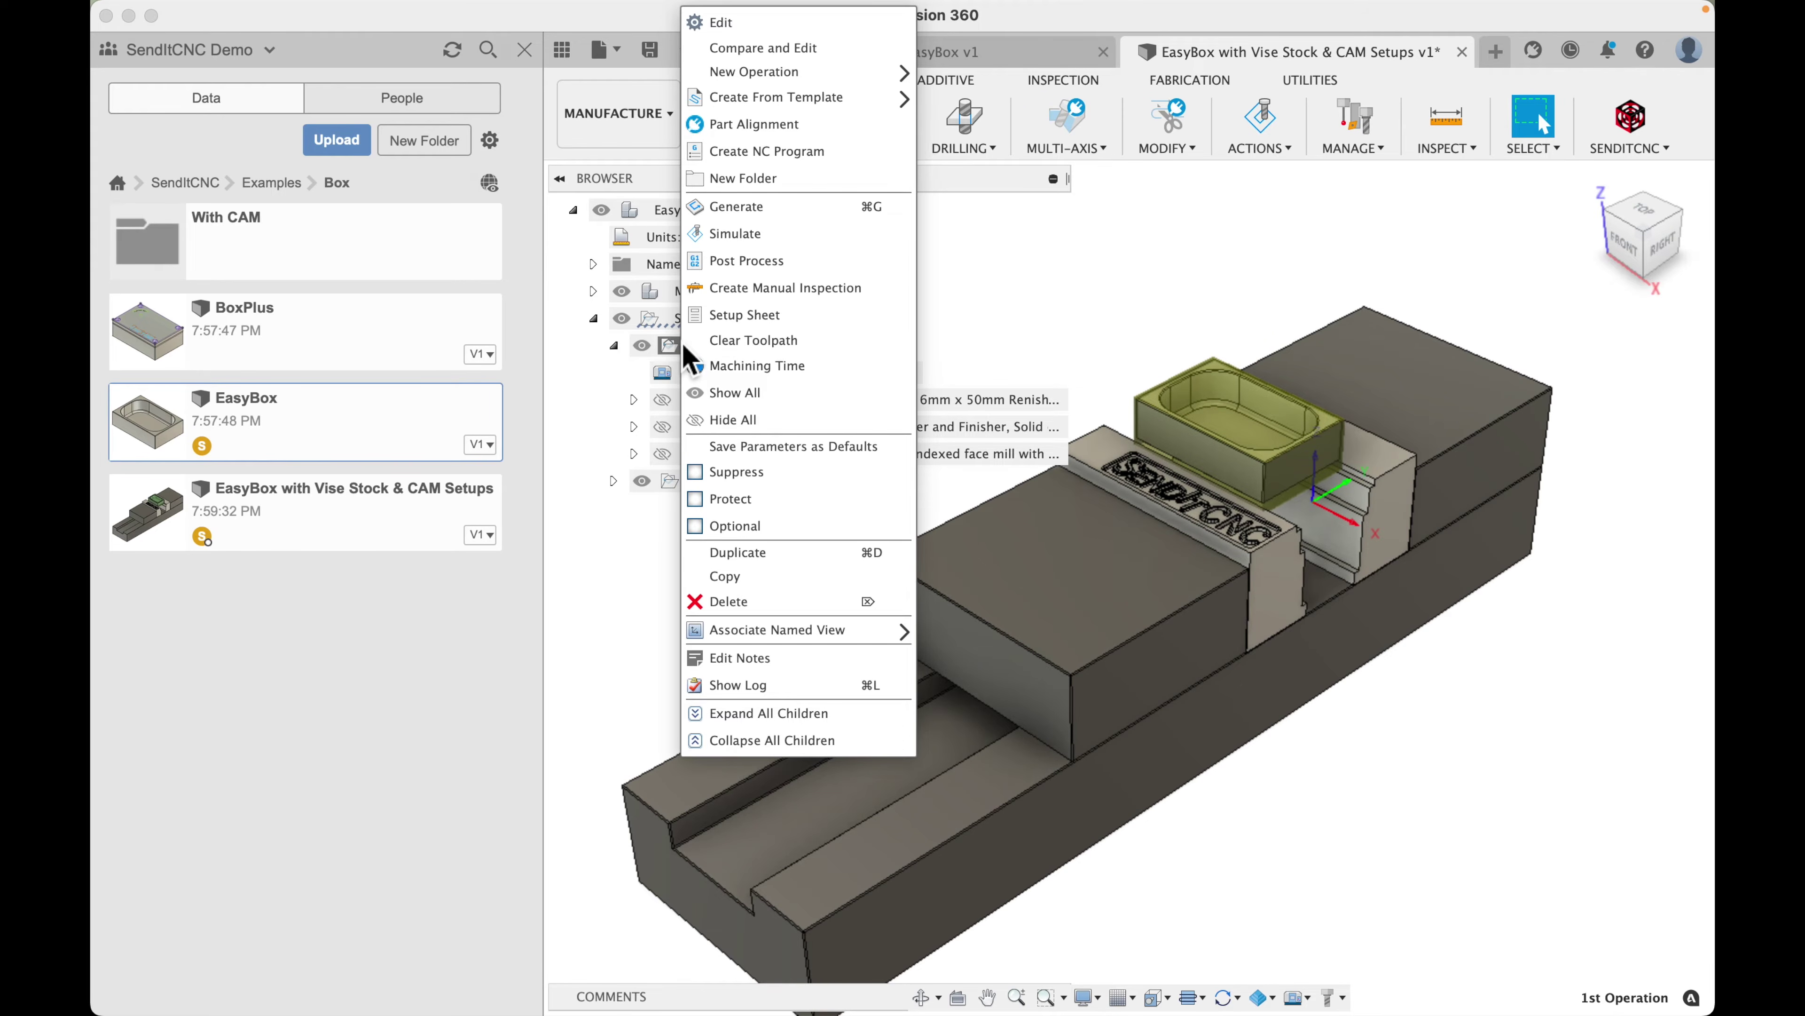
click(735, 233)
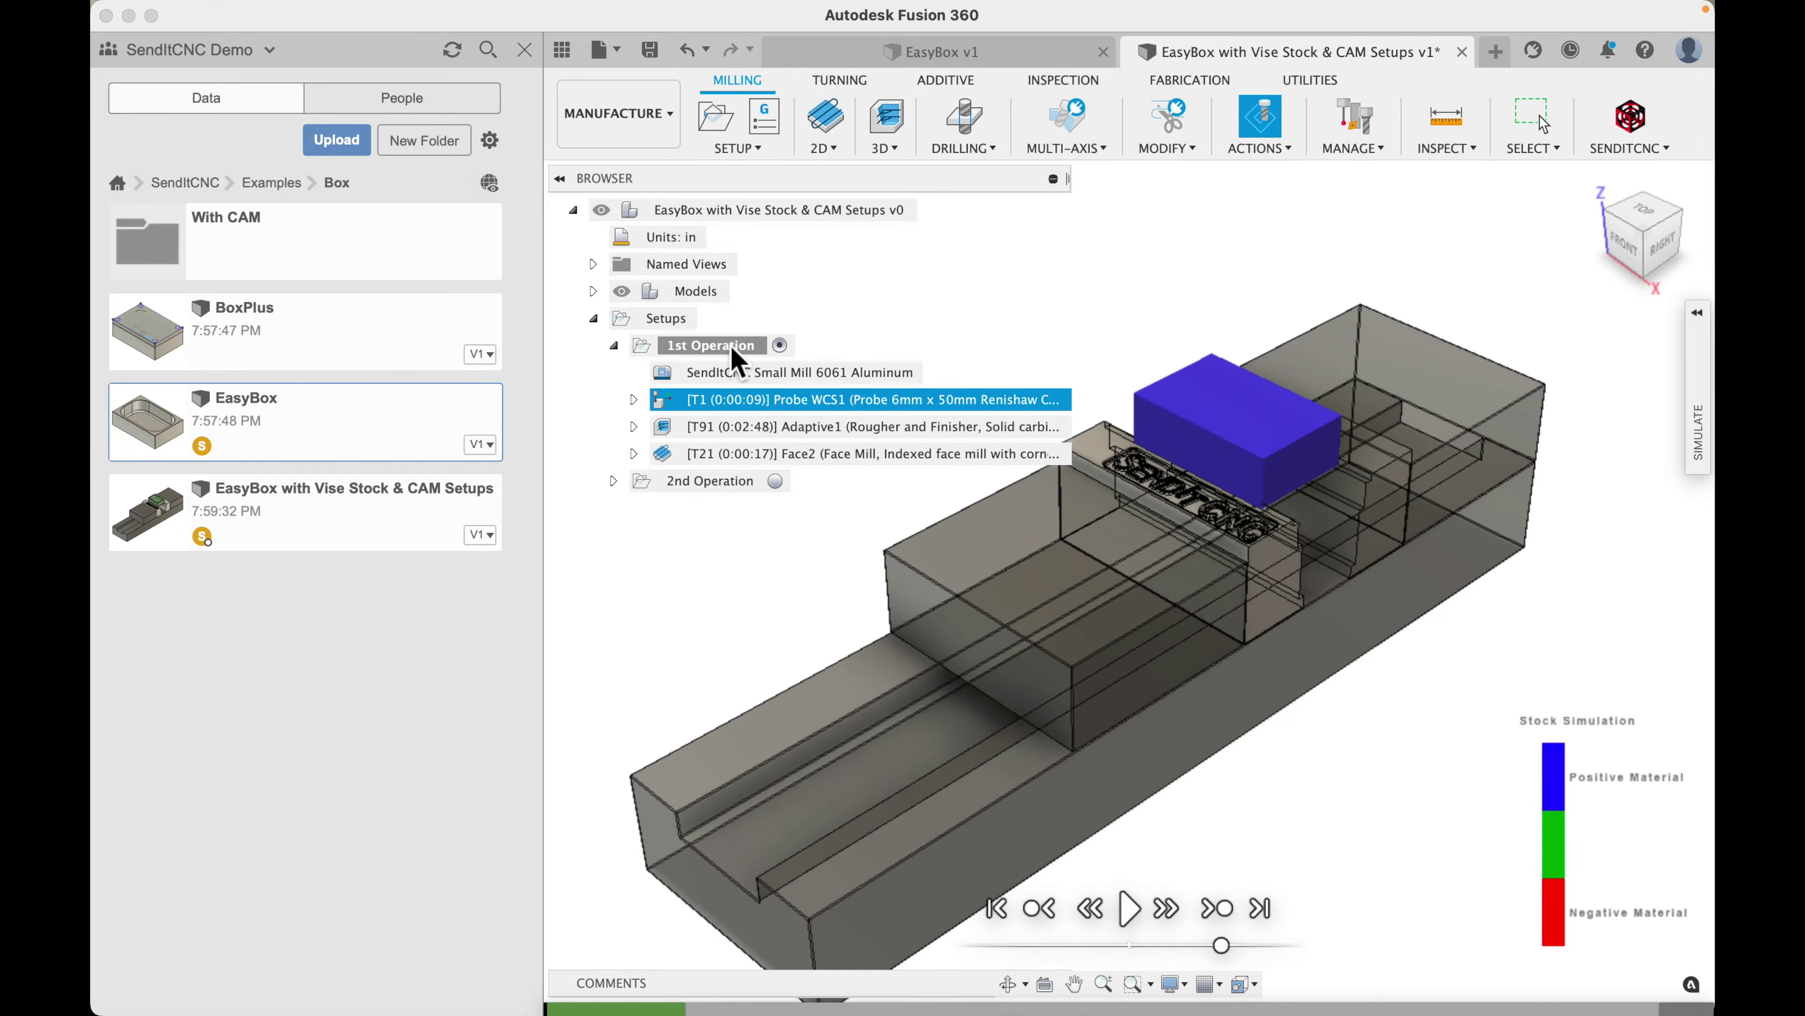
click(1130, 912)
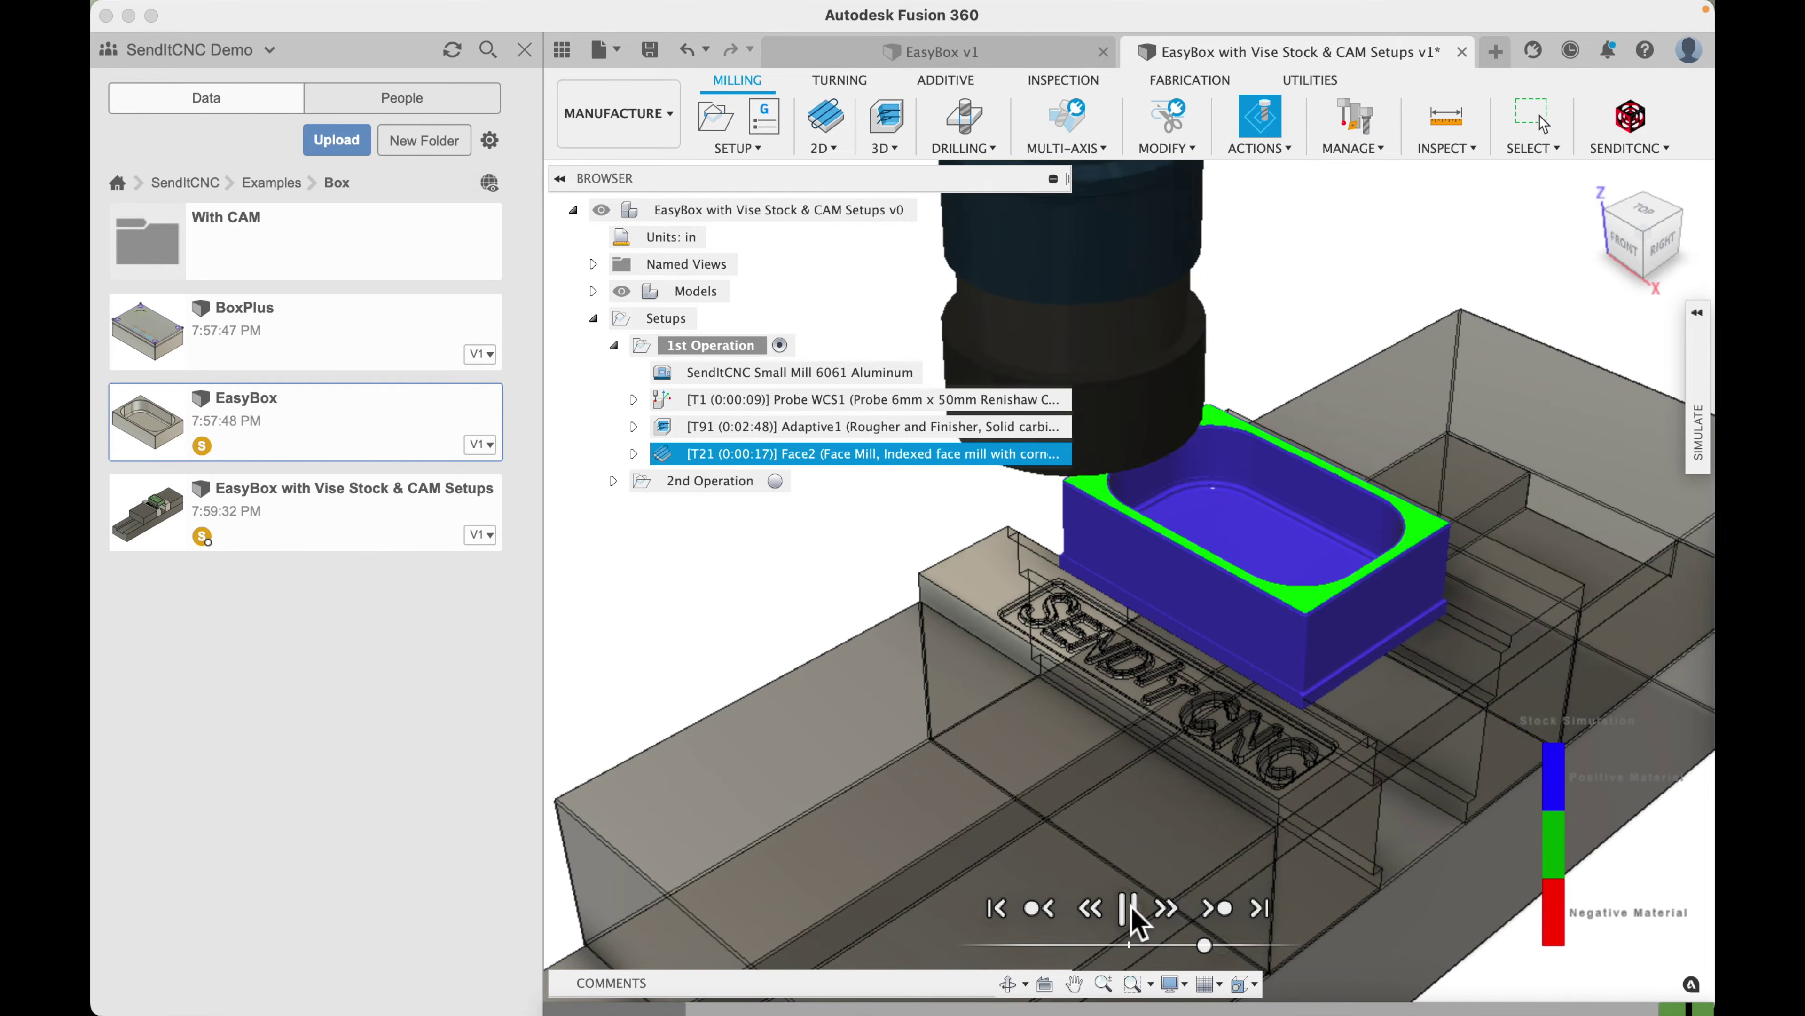
click(1130, 909)
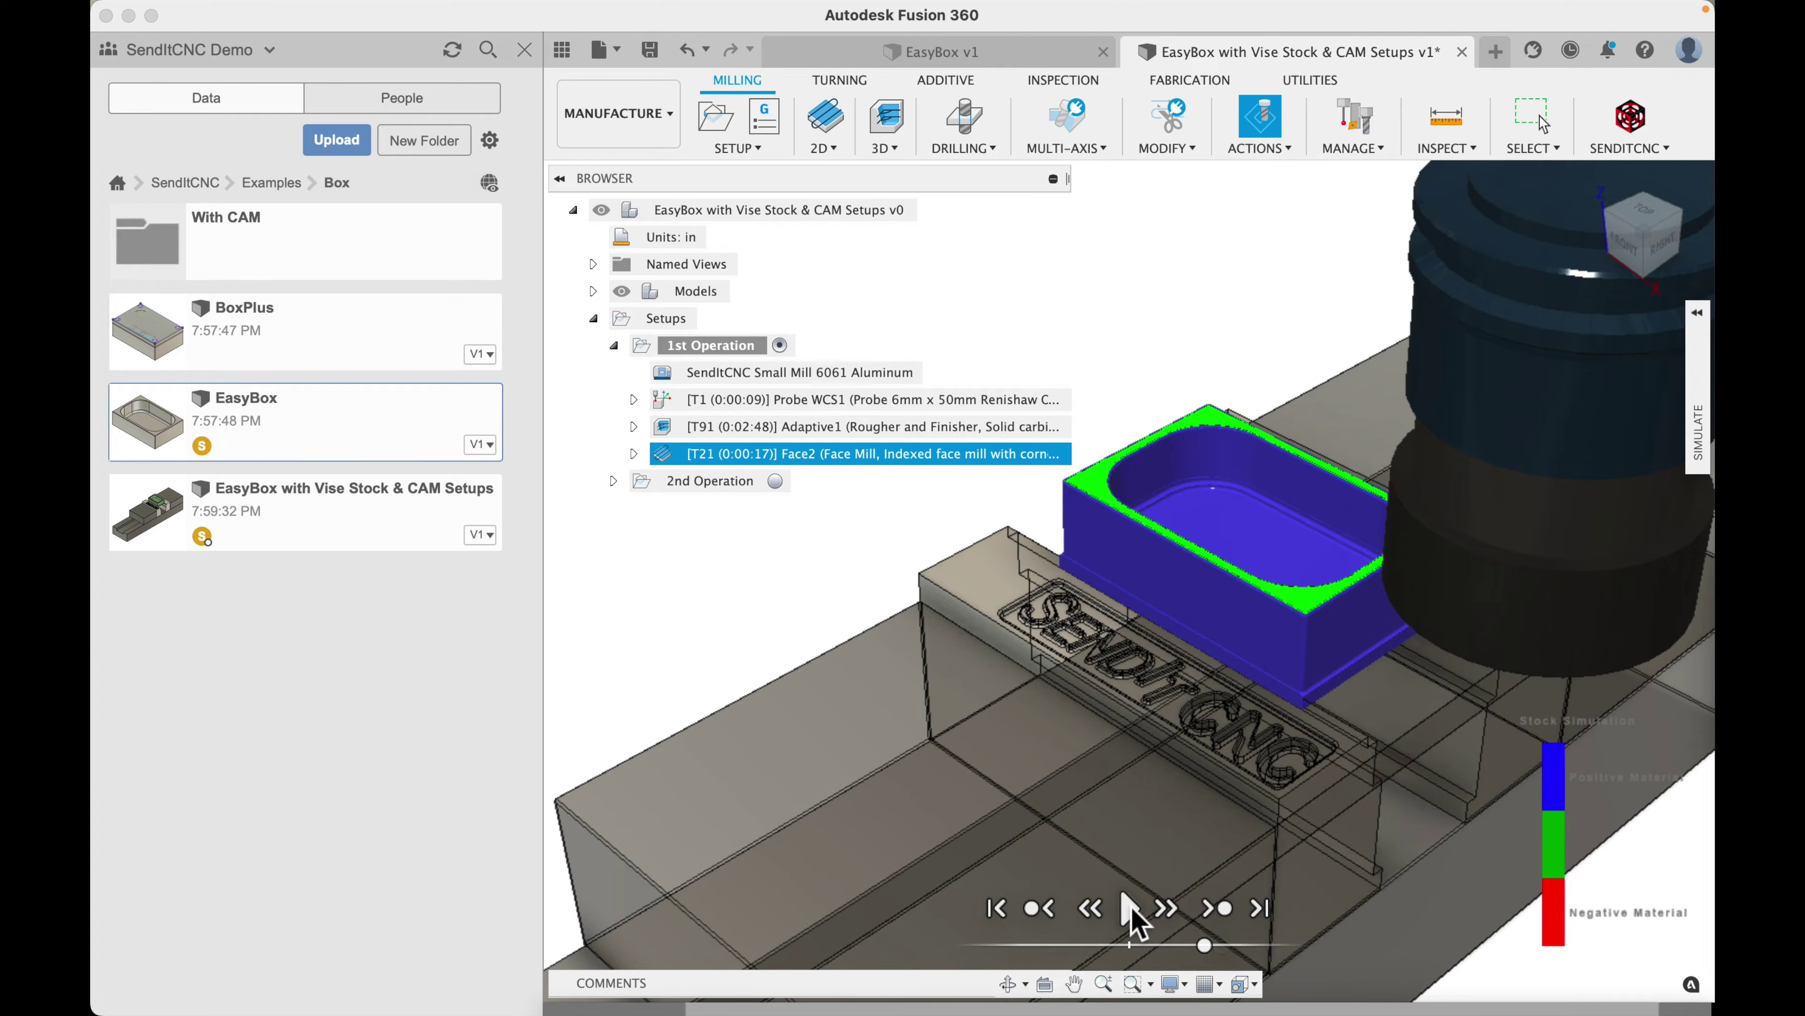
Open the EasyBox 1st Op example from the With CAM folder
click(367, 273)
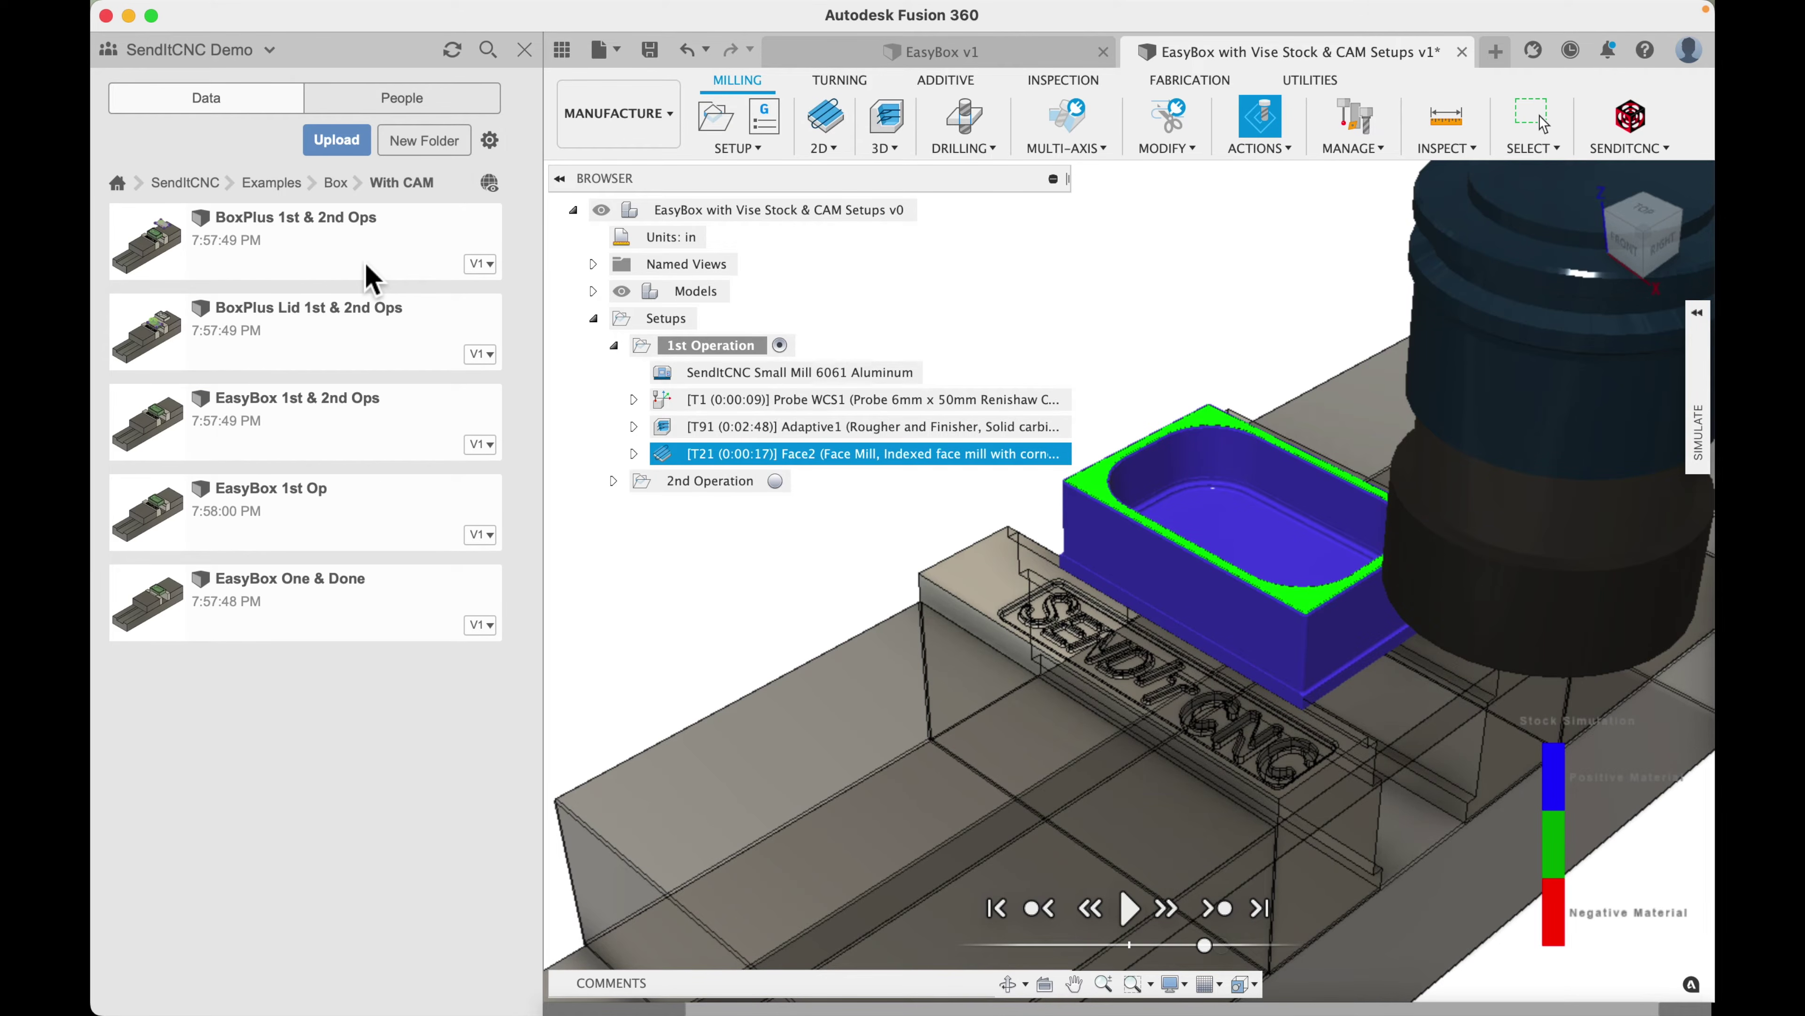
double_click(321, 516)
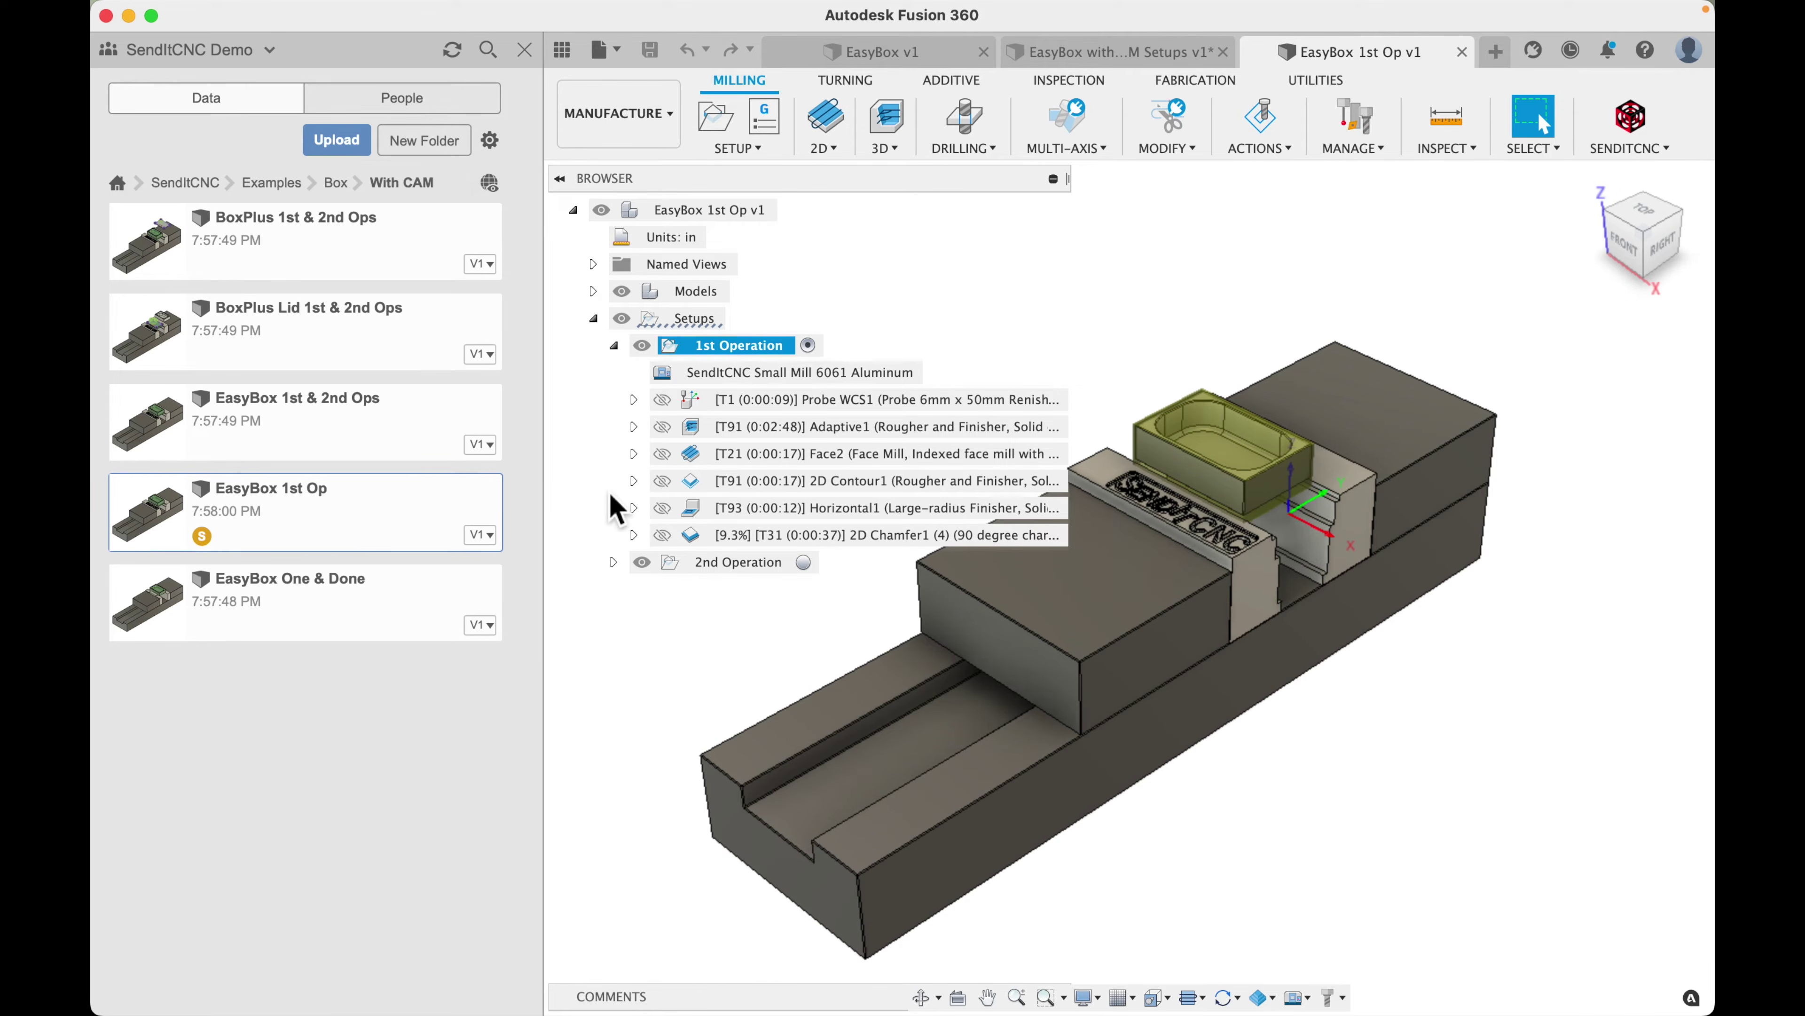
Simulate all toolpaths of the 1st Operation setup, from probing up to the 2D Chamfer, and close the simulation
right_click(686, 349)
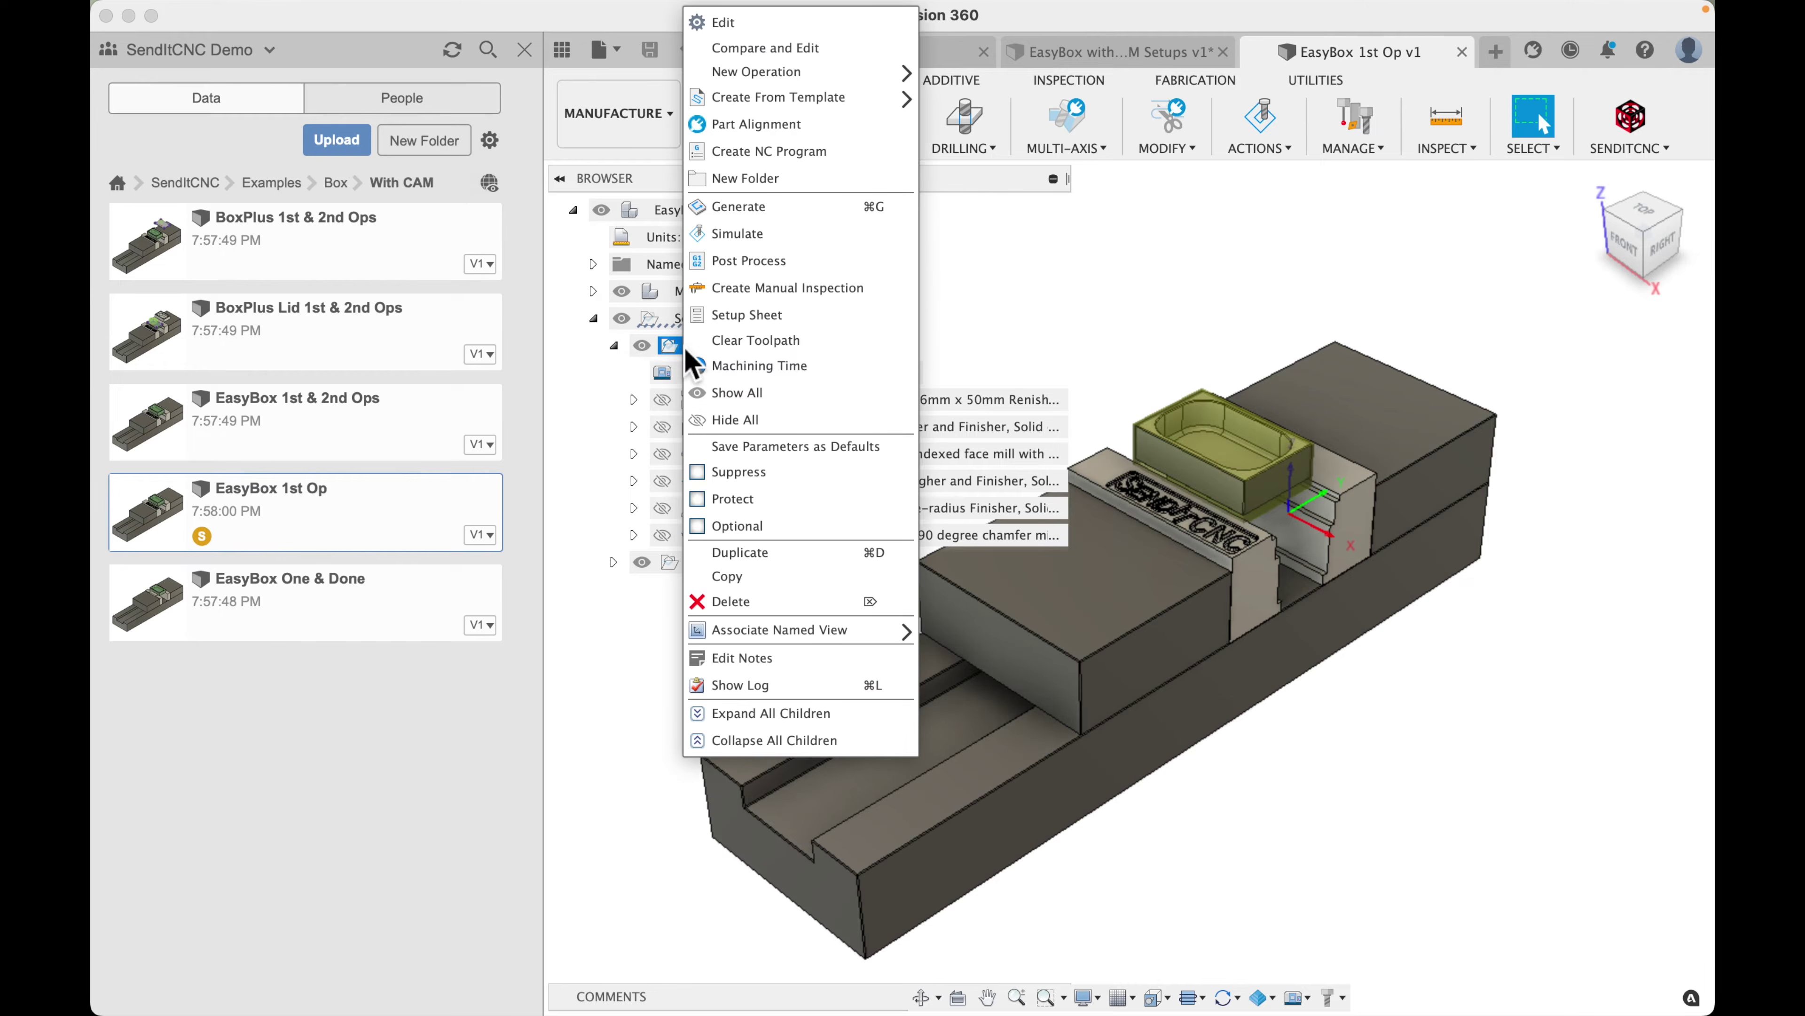
click(739, 234)
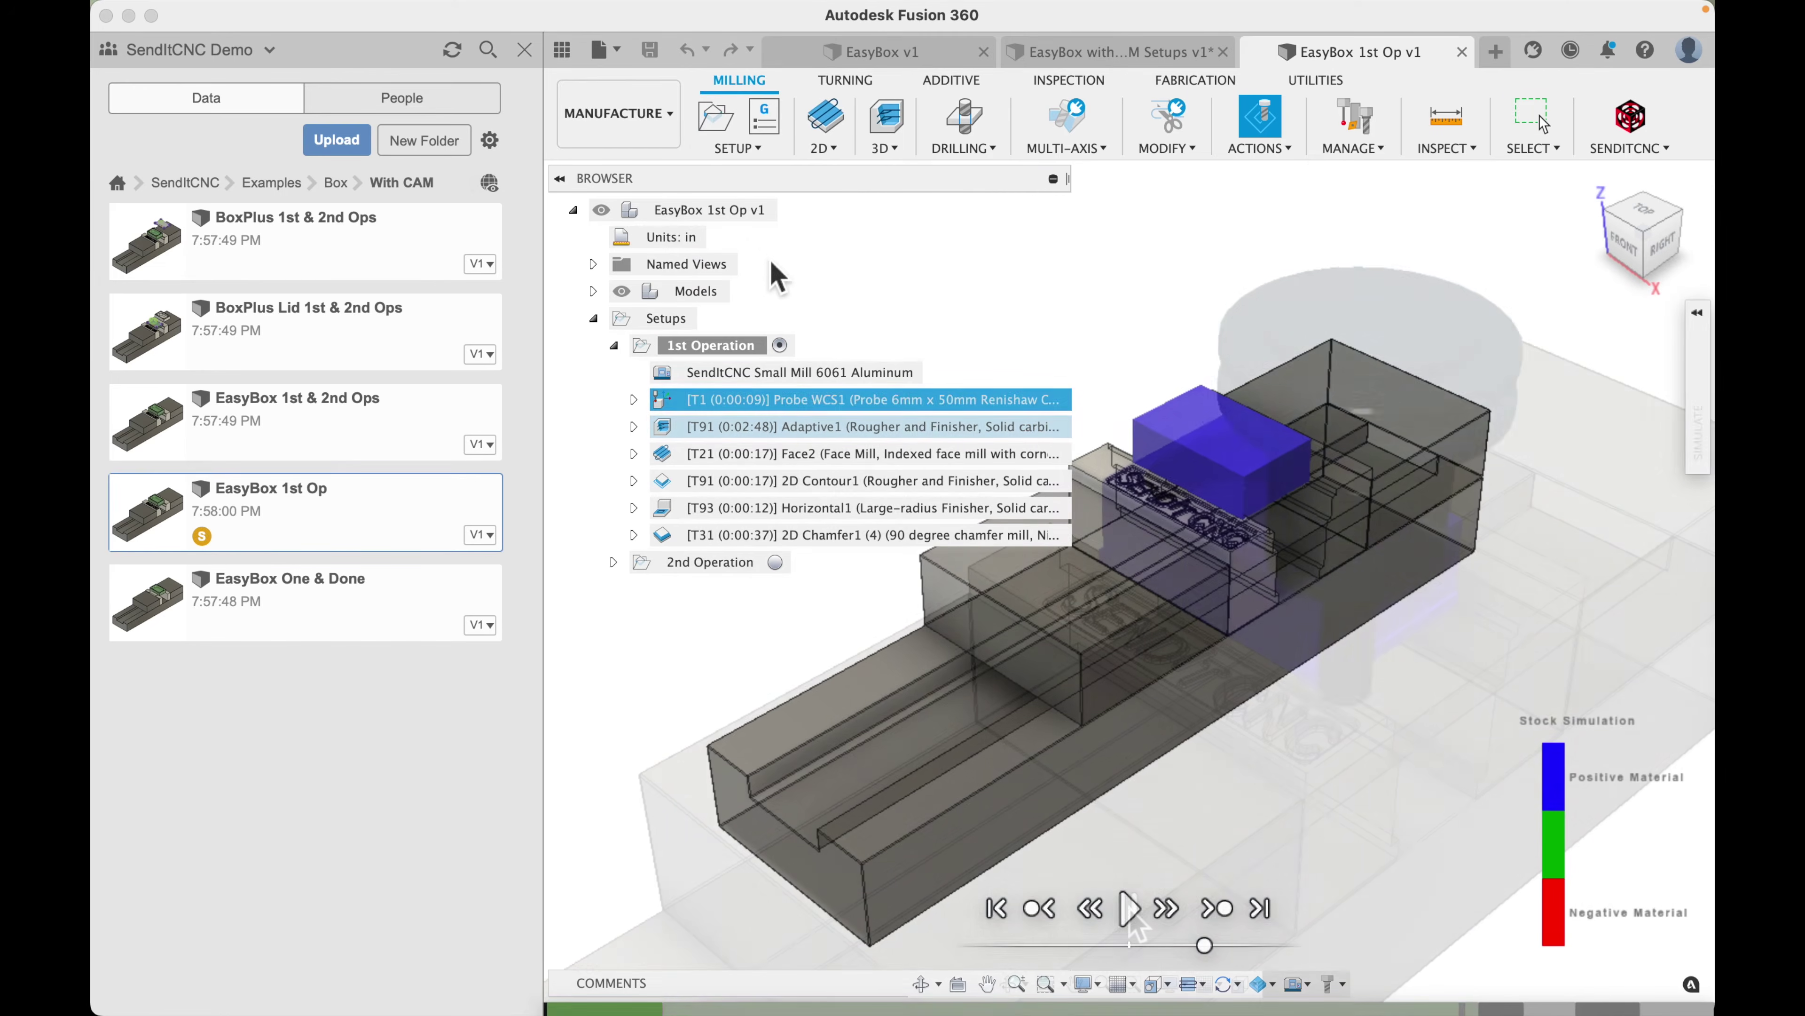
click(1129, 908)
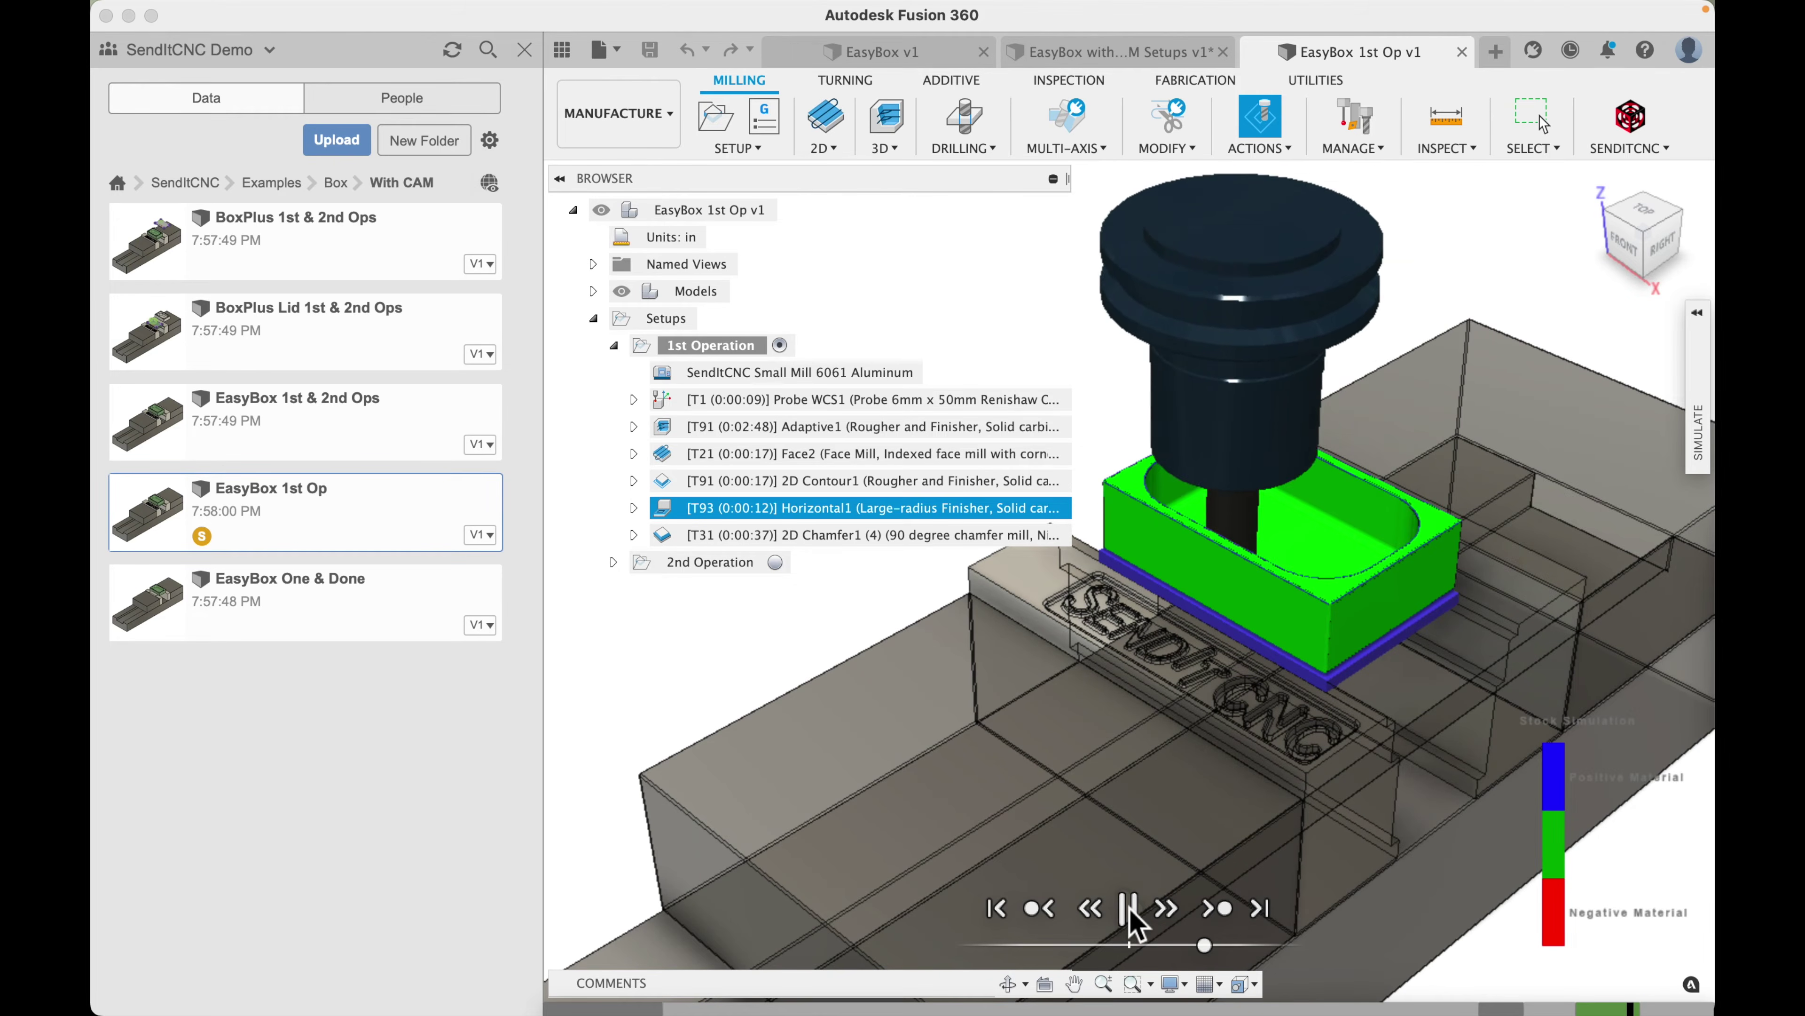
click(1129, 907)
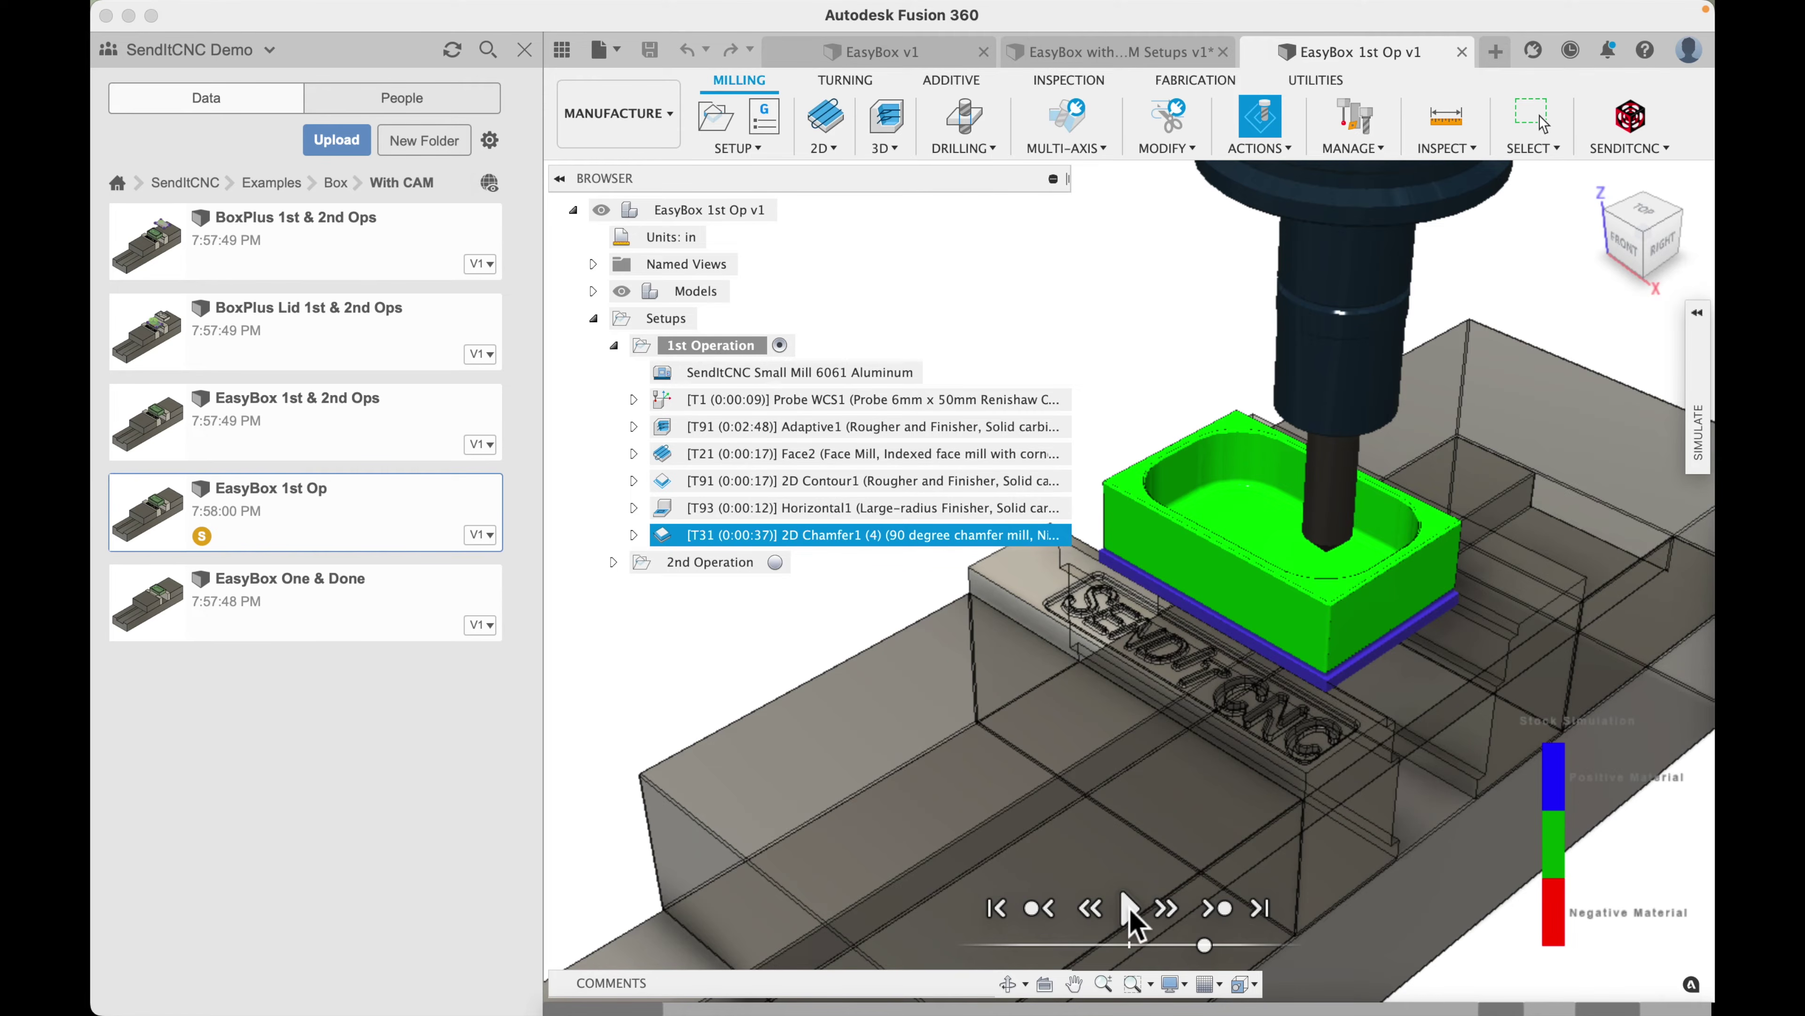
key(Escape)
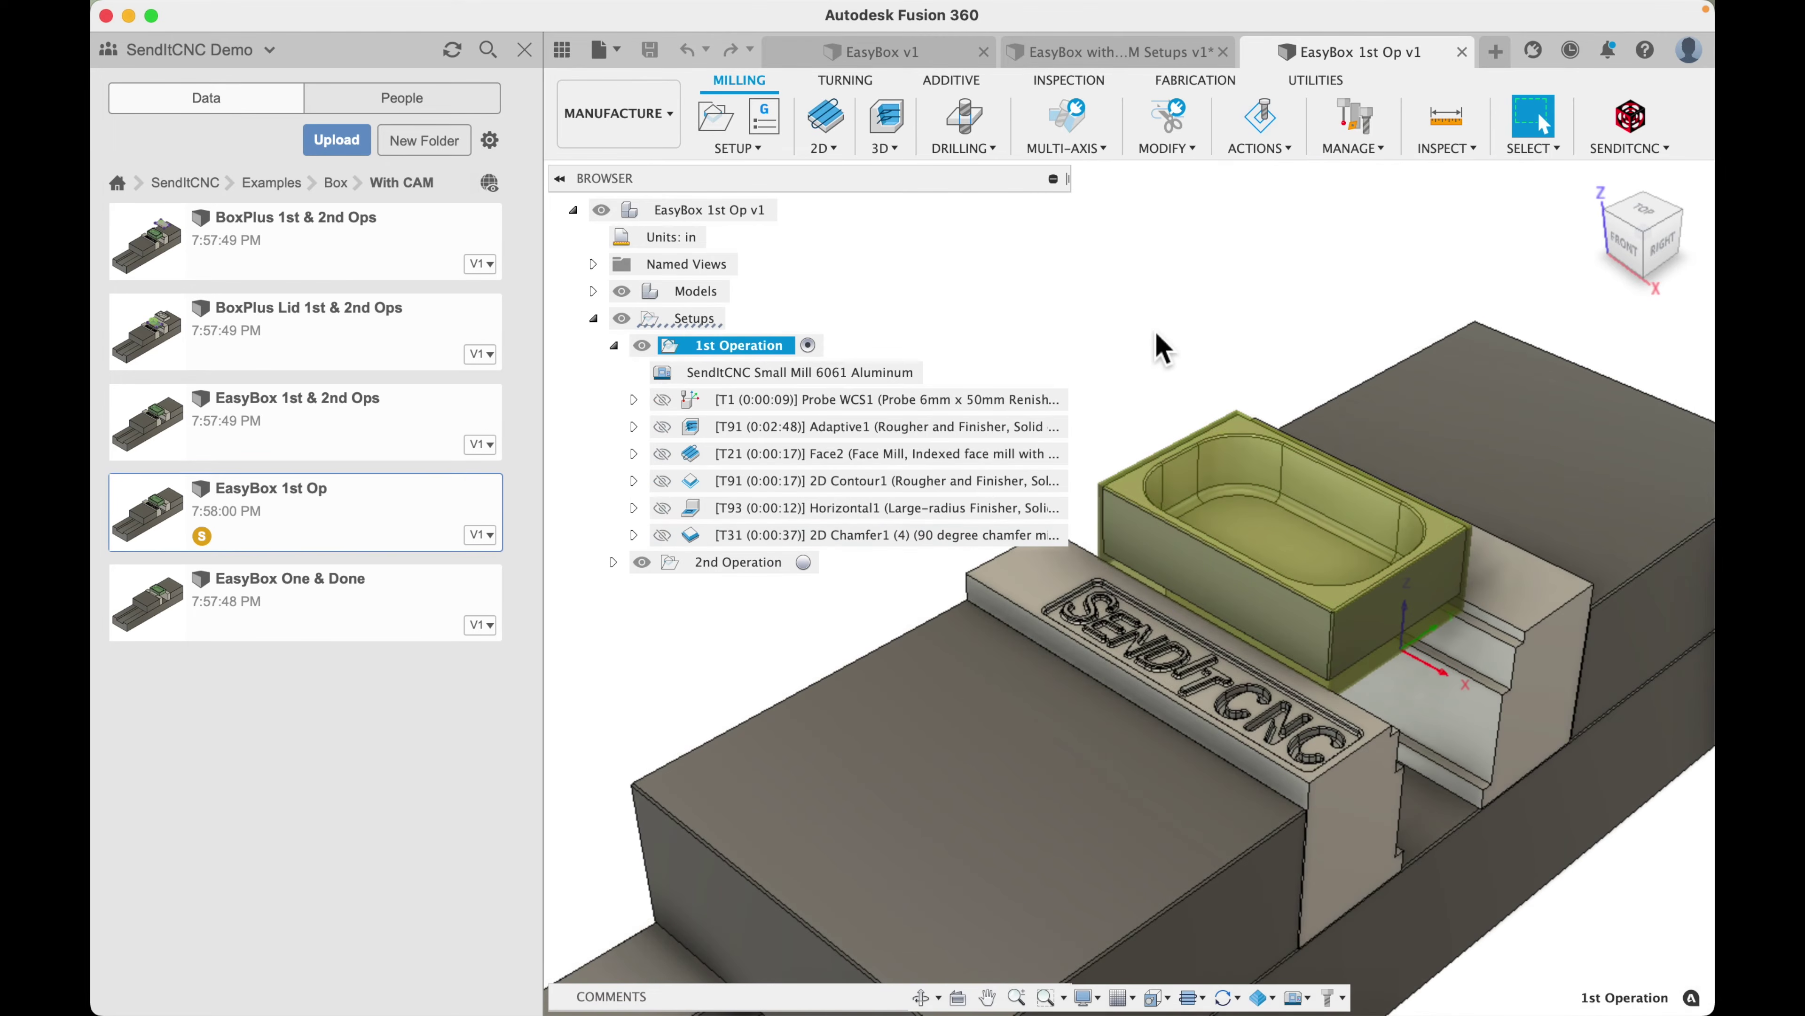
Export the design with the SendItCNC add-in as a Fusion 360 archive named EasyBox 1st Op v1 in the Downloads folder
click(1628, 127)
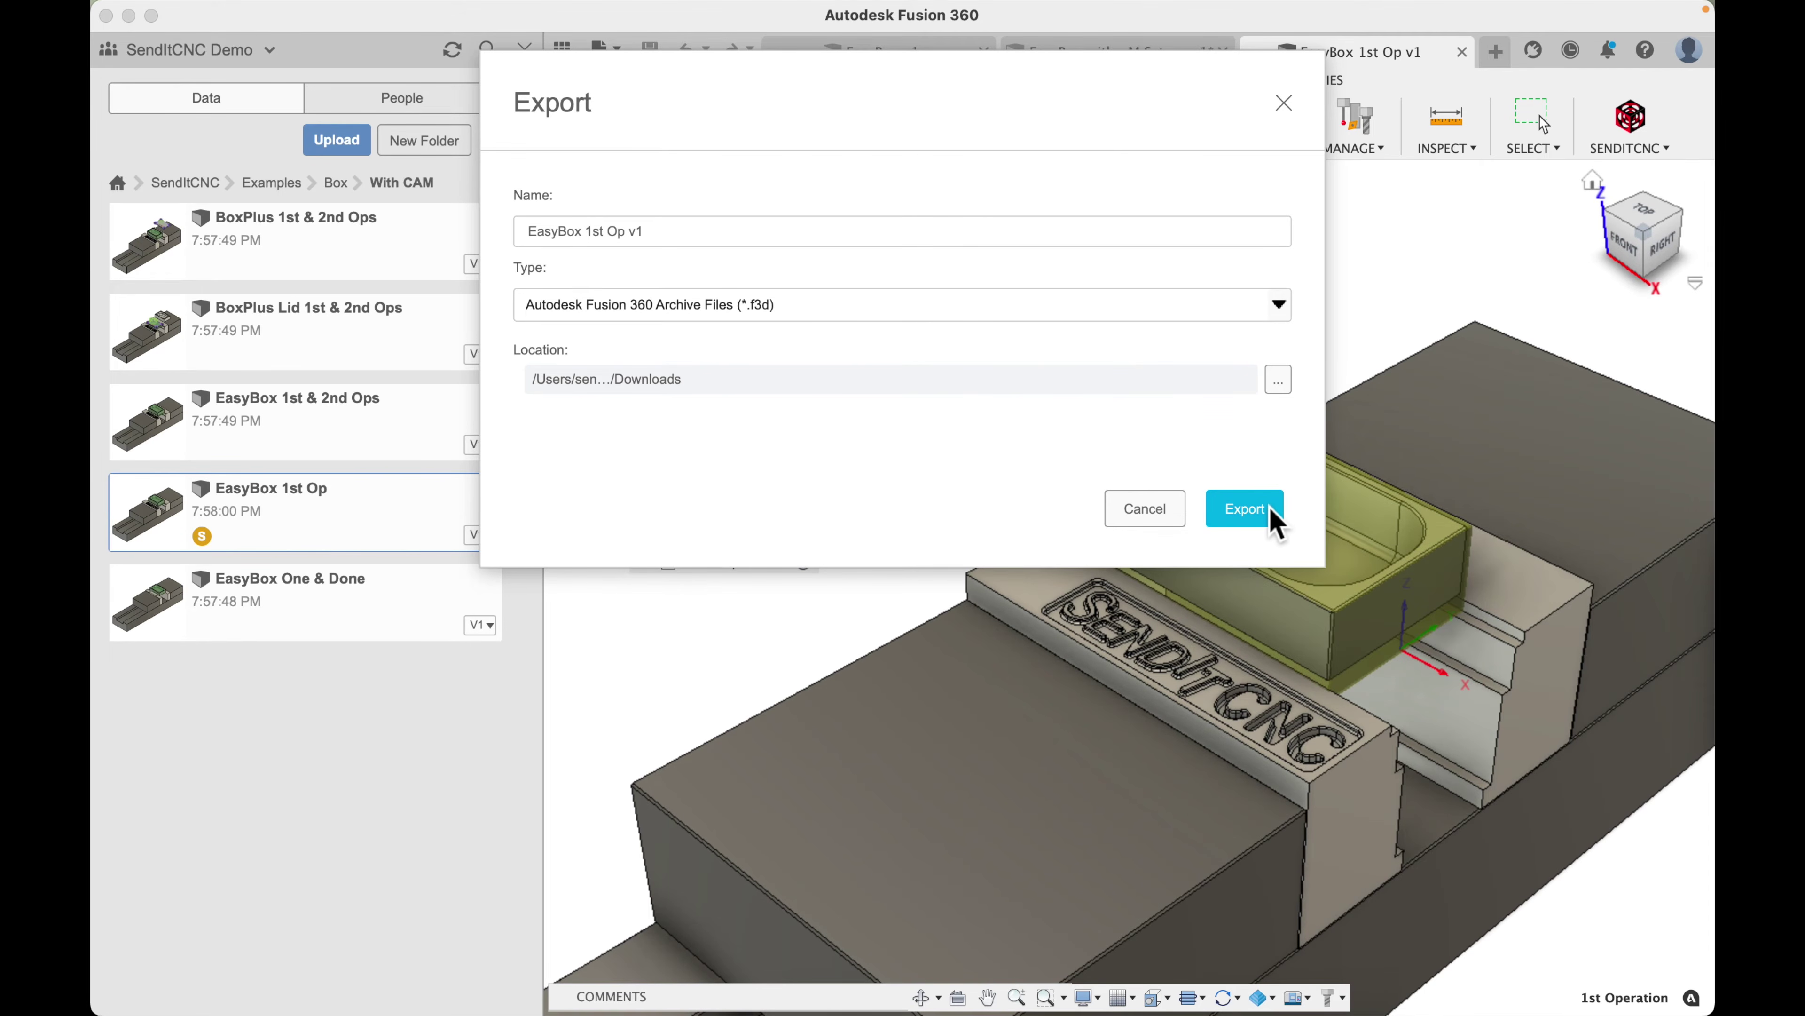
click(1251, 509)
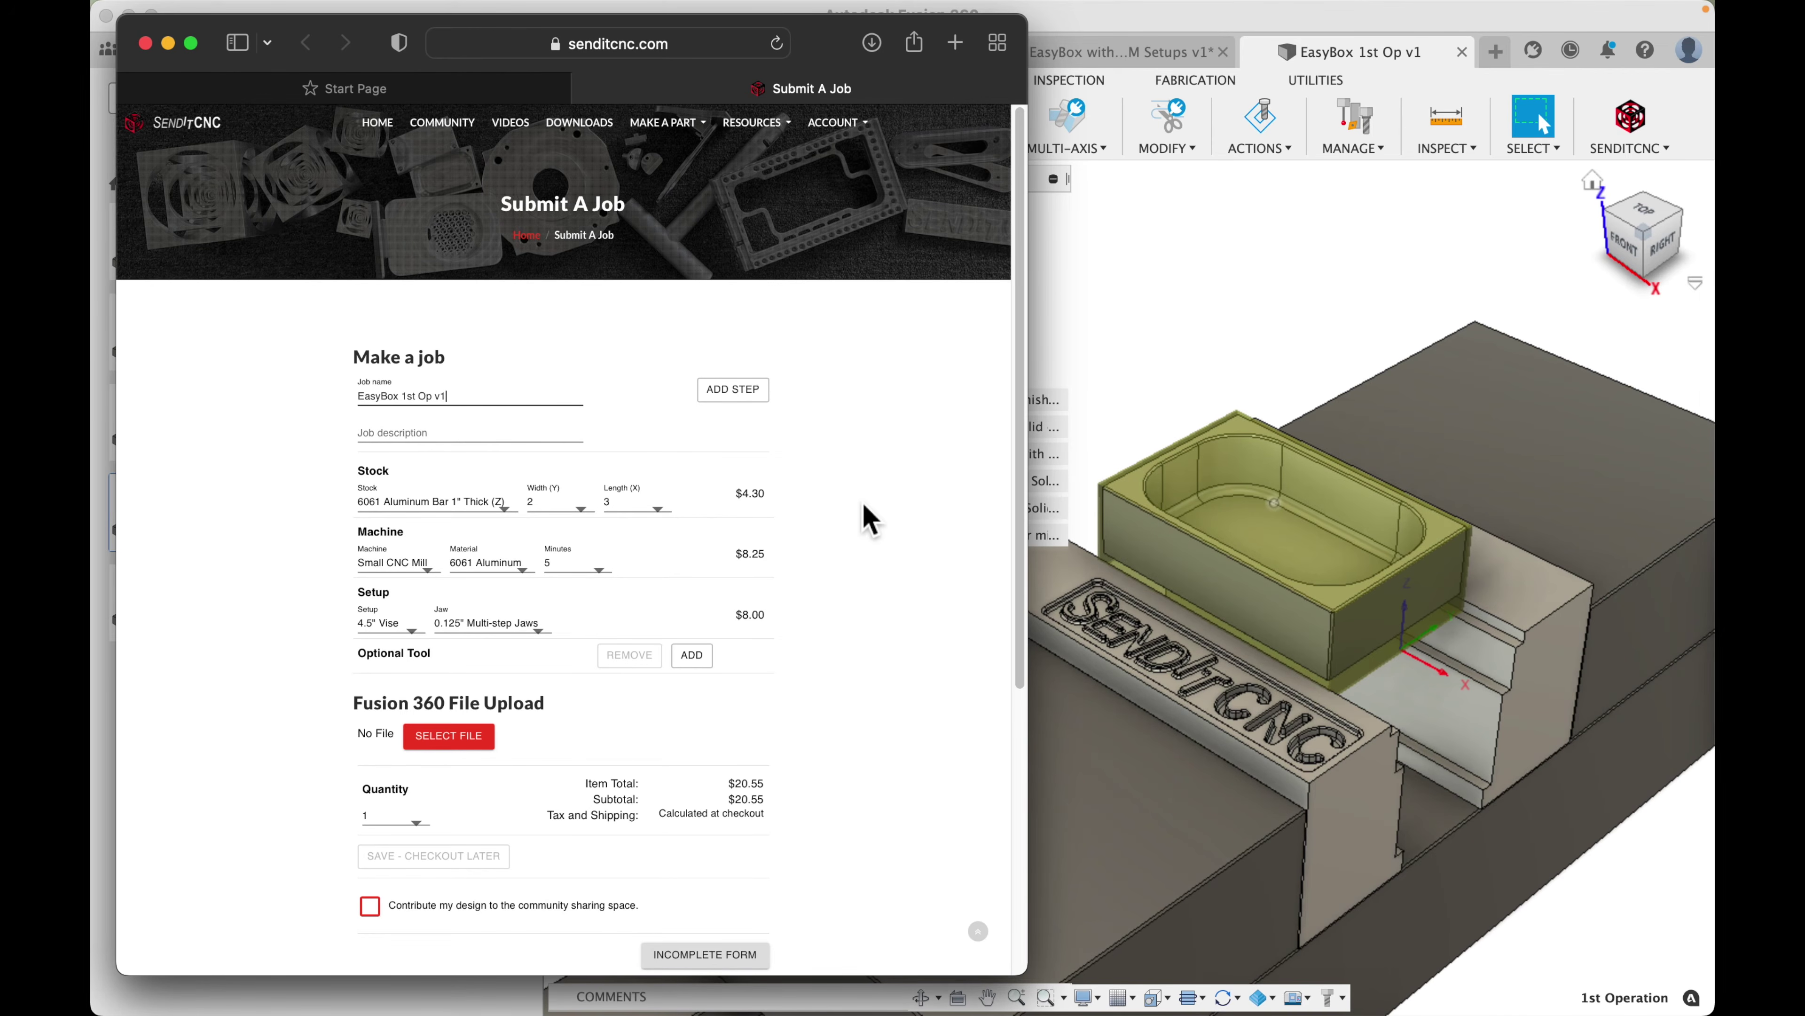
Complete the SendItCNC job in the browser with description "Beautiful Box" and the file EasyBox 1st Op v1.f3d, and proceed to checkout
click(465, 443)
text(Beautiful Box)
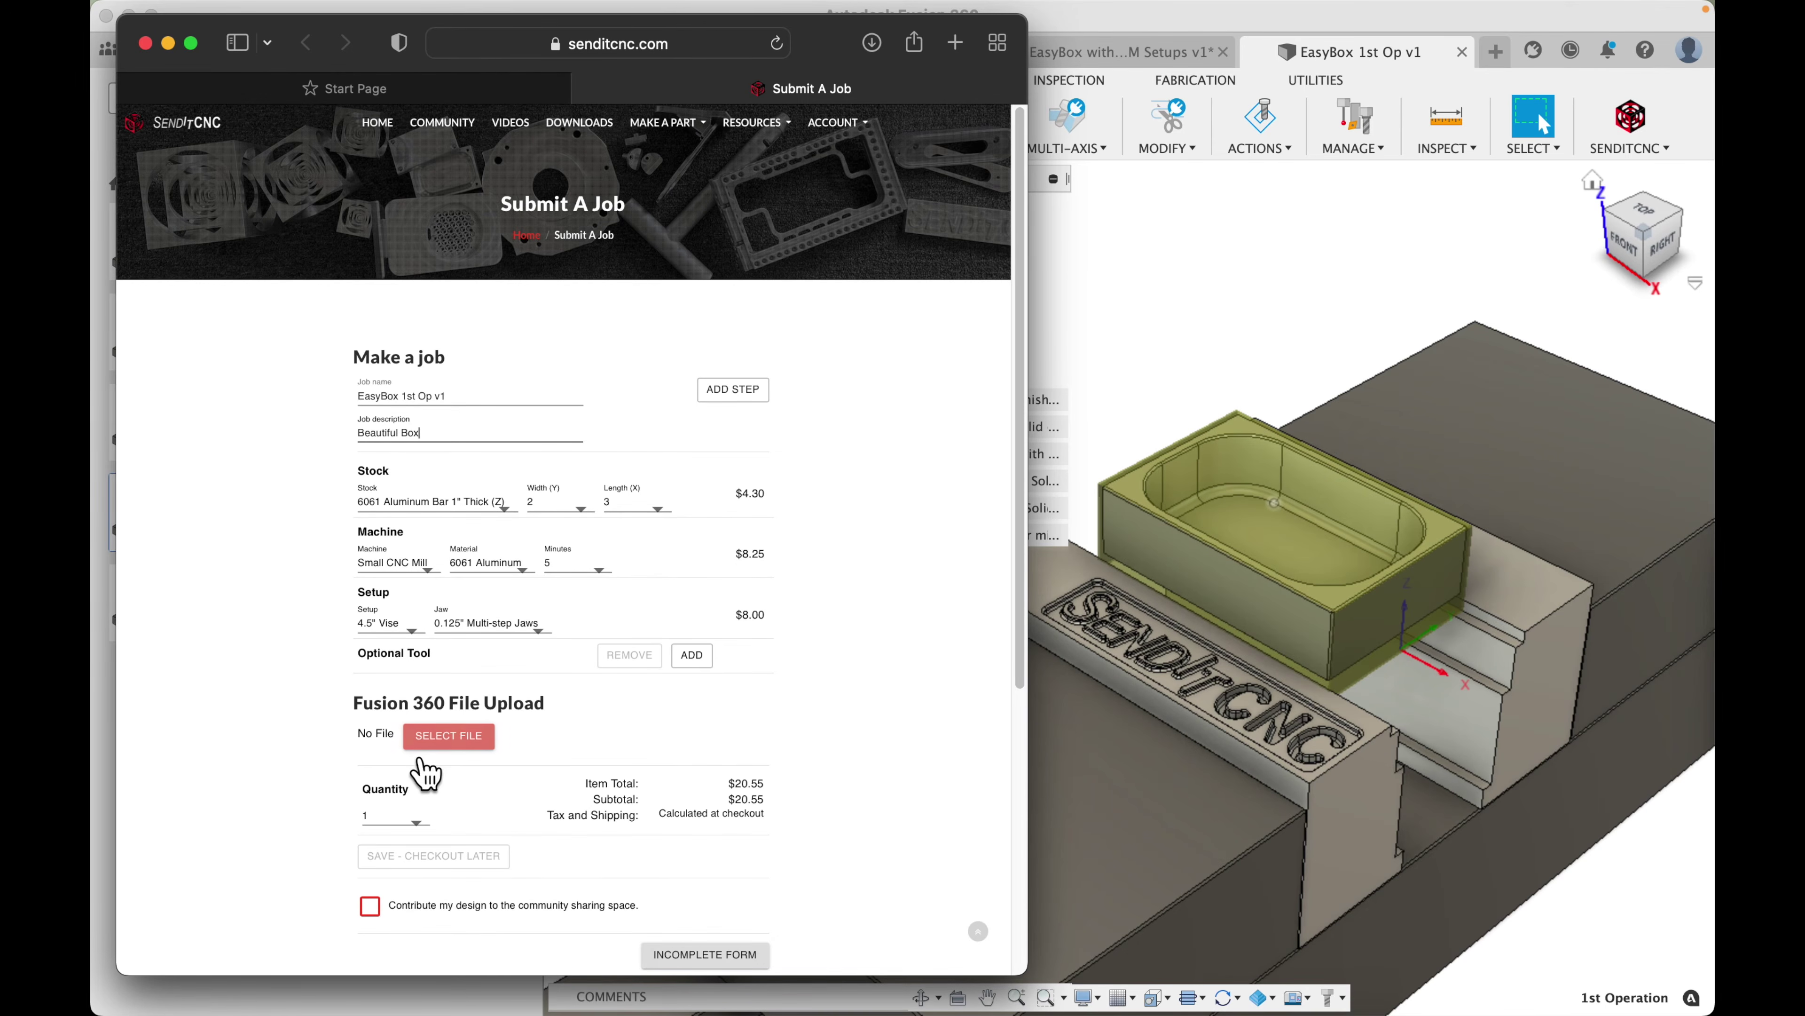
click(472, 745)
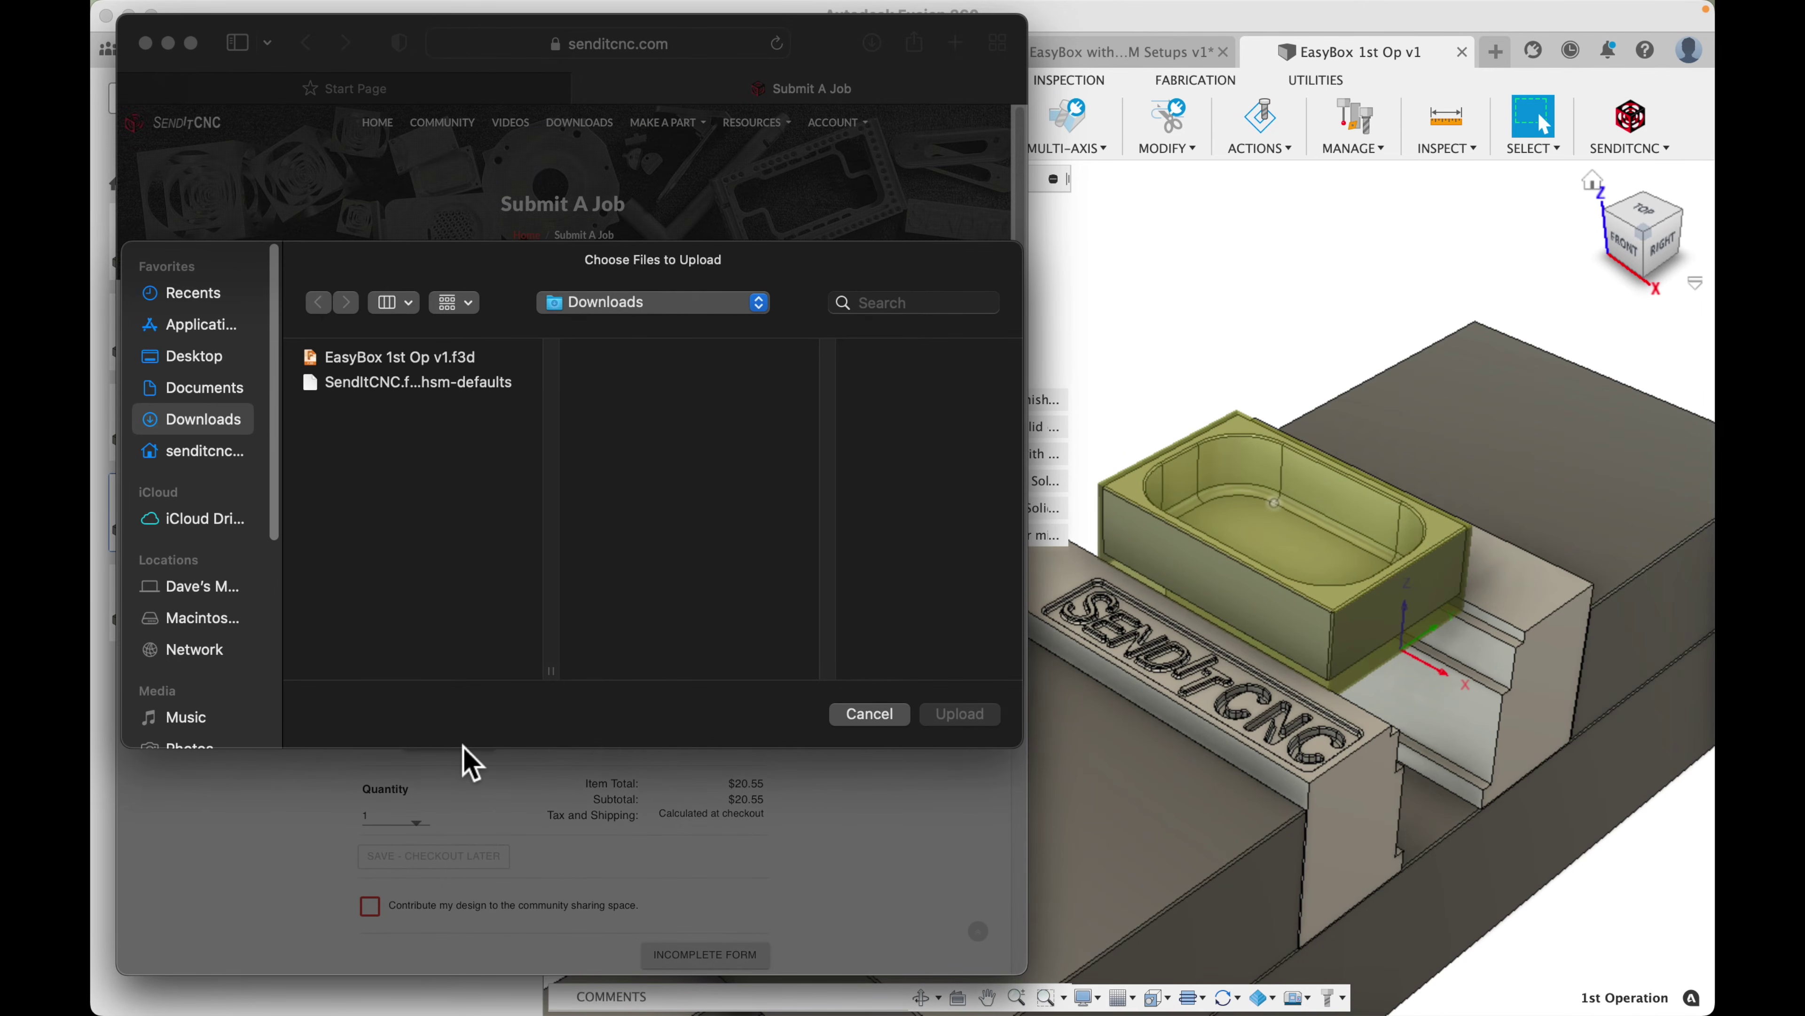
double_click(407, 362)
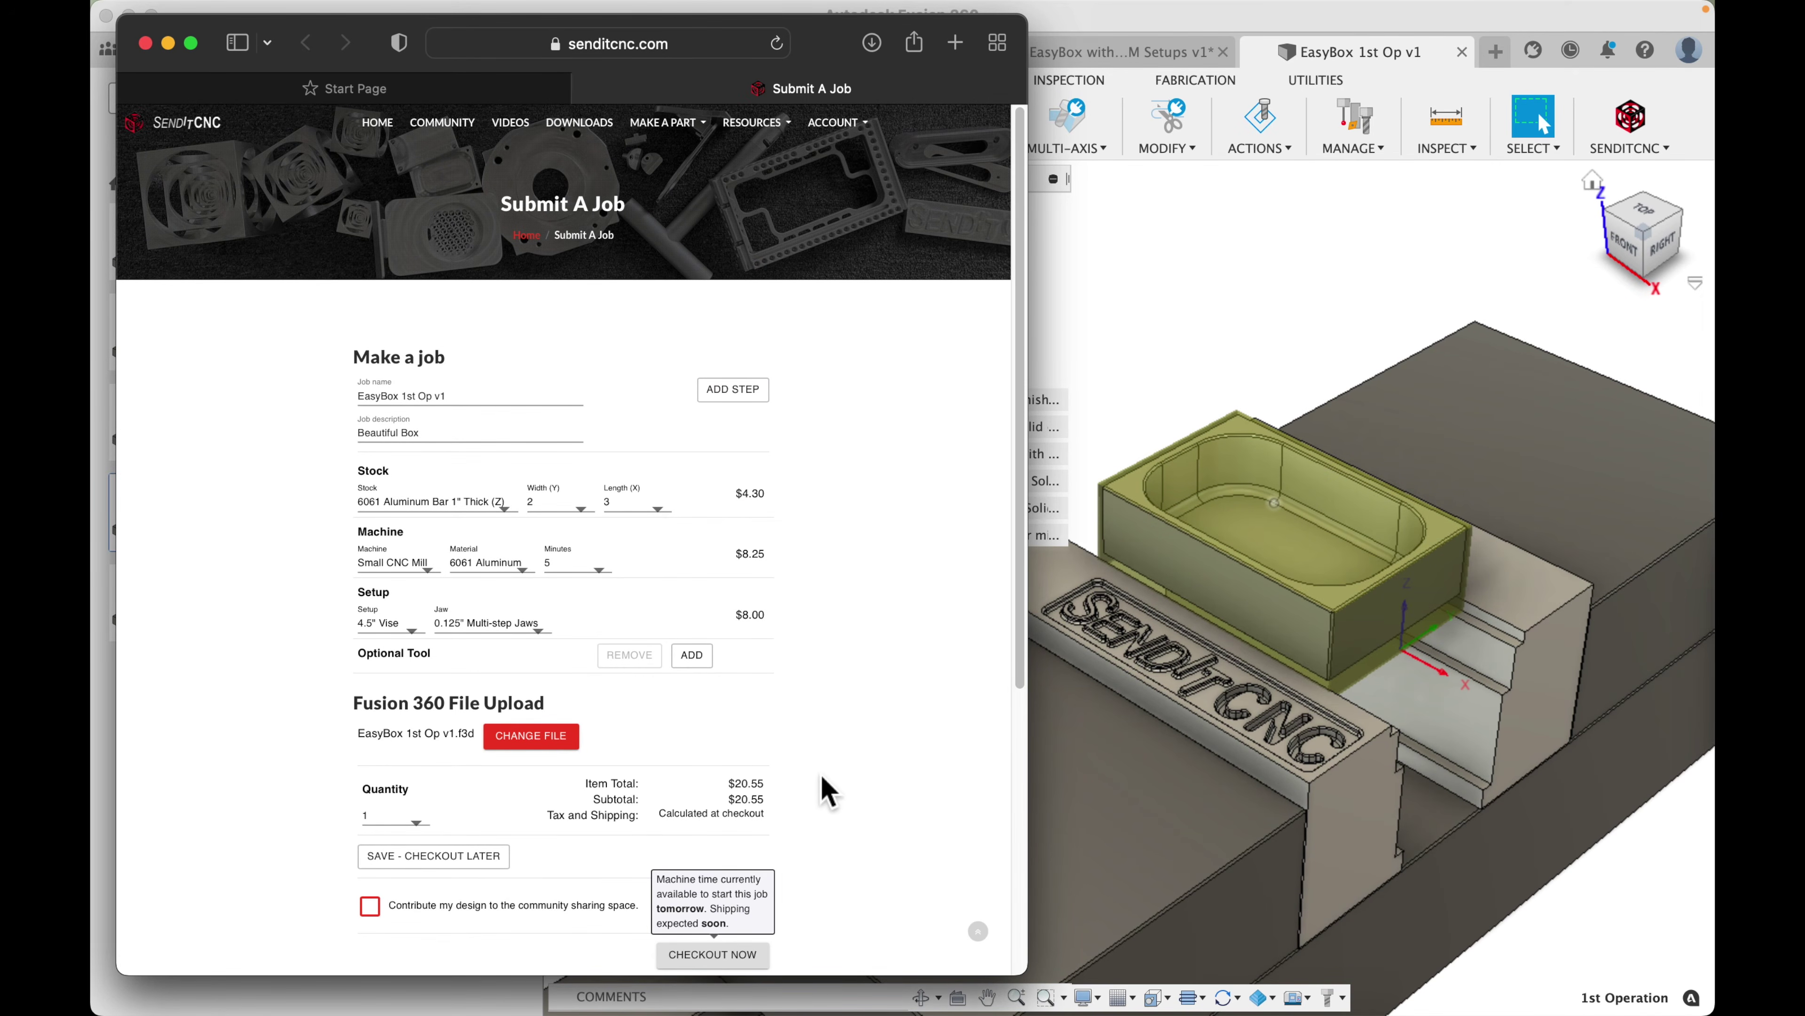
click(711, 957)
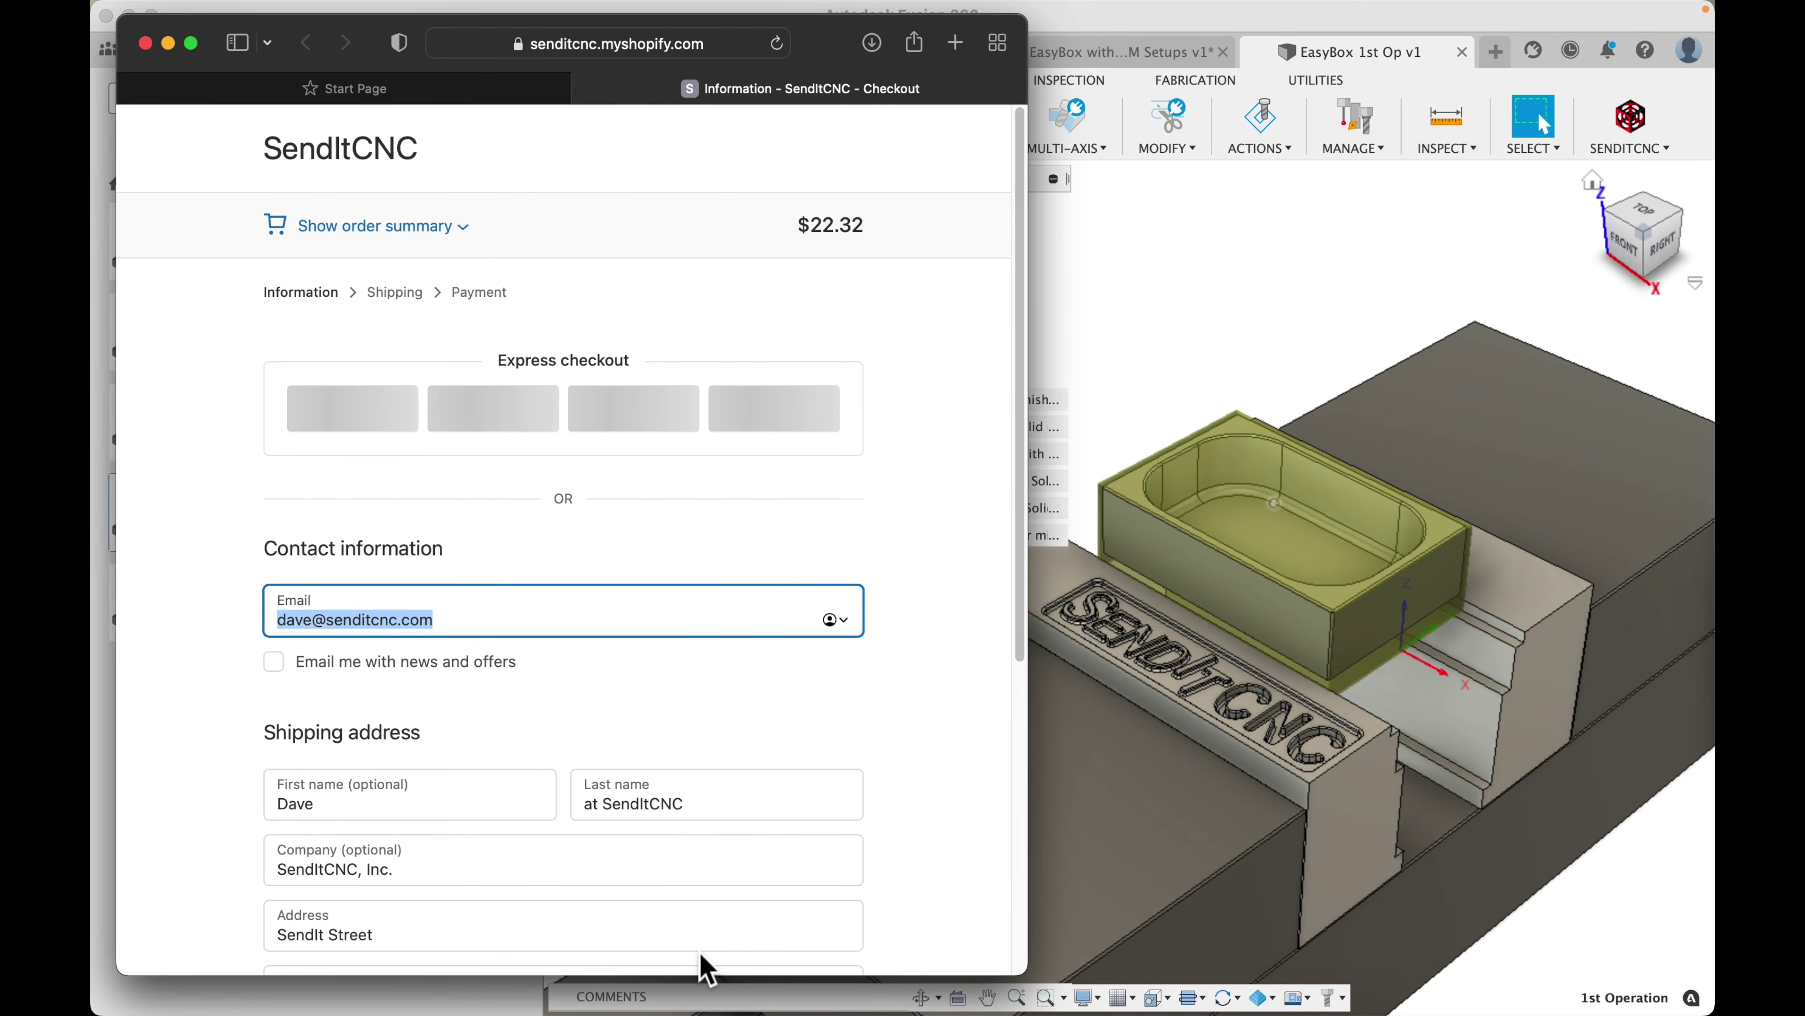